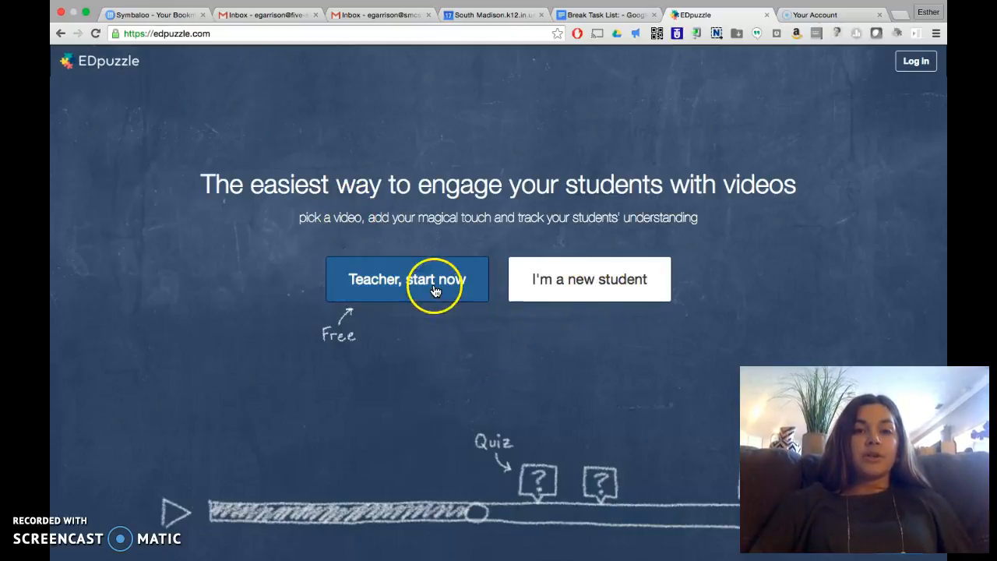
Step: Log in to EDpuzzle as a teacher with the school Google account
{"action": "left_click", "coordinate": [399, 280]}
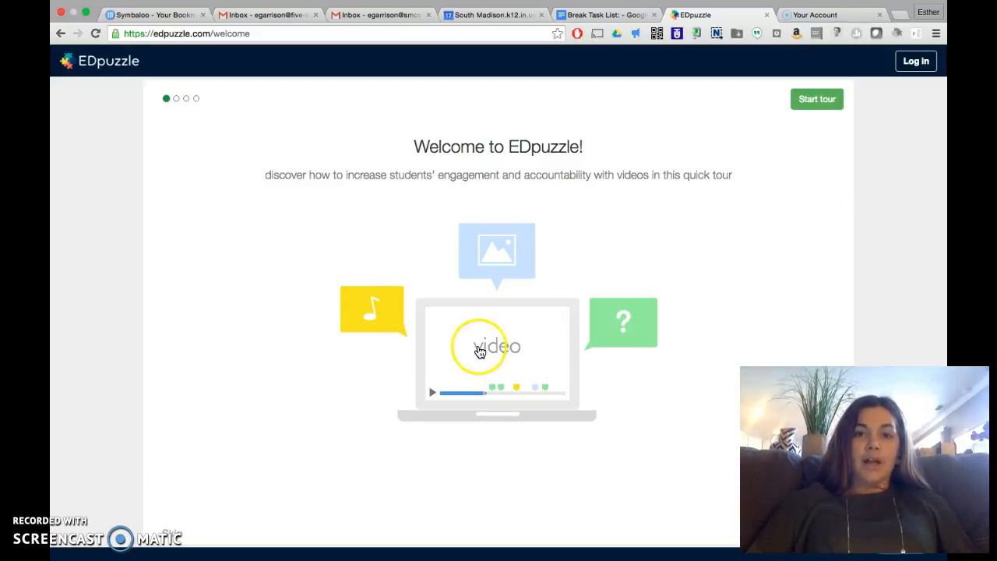
{"action": "scroll", "coordinate": [482, 409], "scroll_direction": "down", "scroll_amount": 2}
{"action": "scroll", "coordinate": [482, 409], "scroll_direction": "up", "scroll_amount": 2}
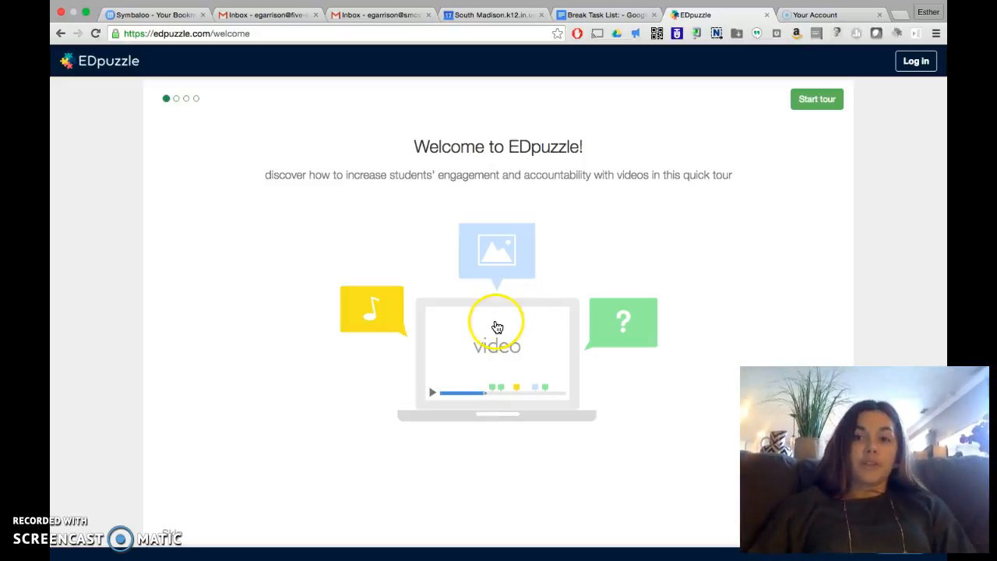
{"action": "left_click", "coordinate": [913, 65]}
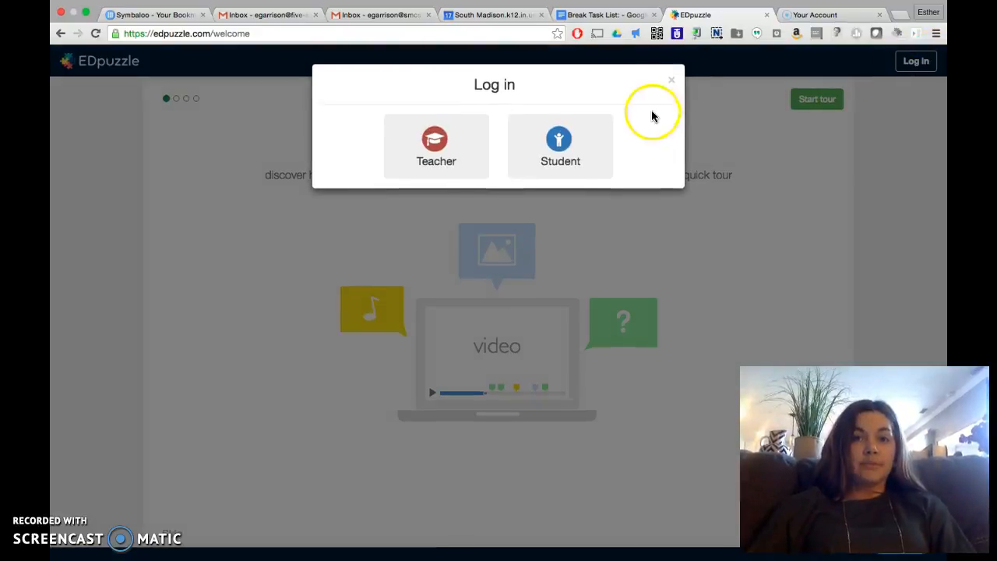
{"action": "left_click", "coordinate": [434, 138]}
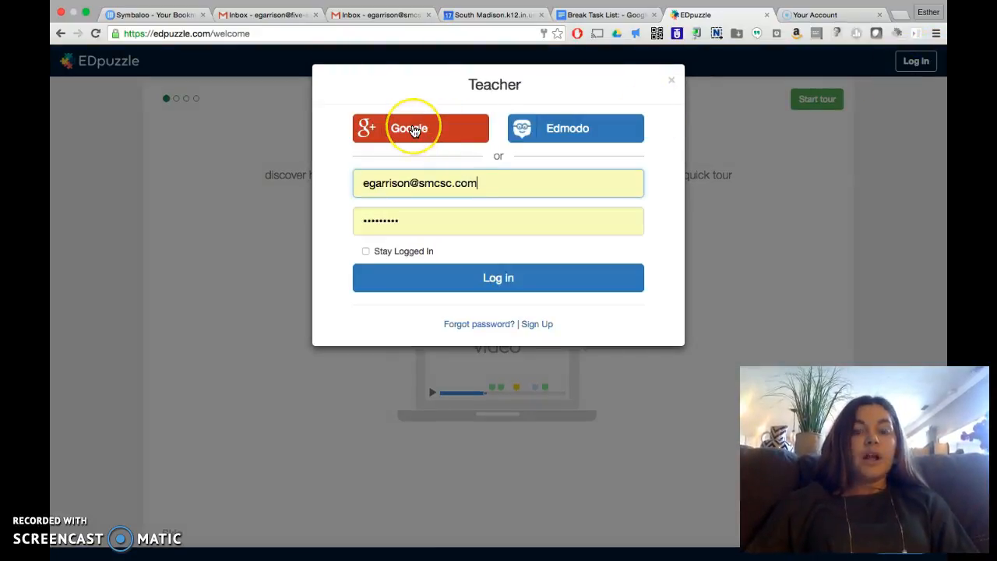
{"action": "left_click", "coordinate": [414, 131]}
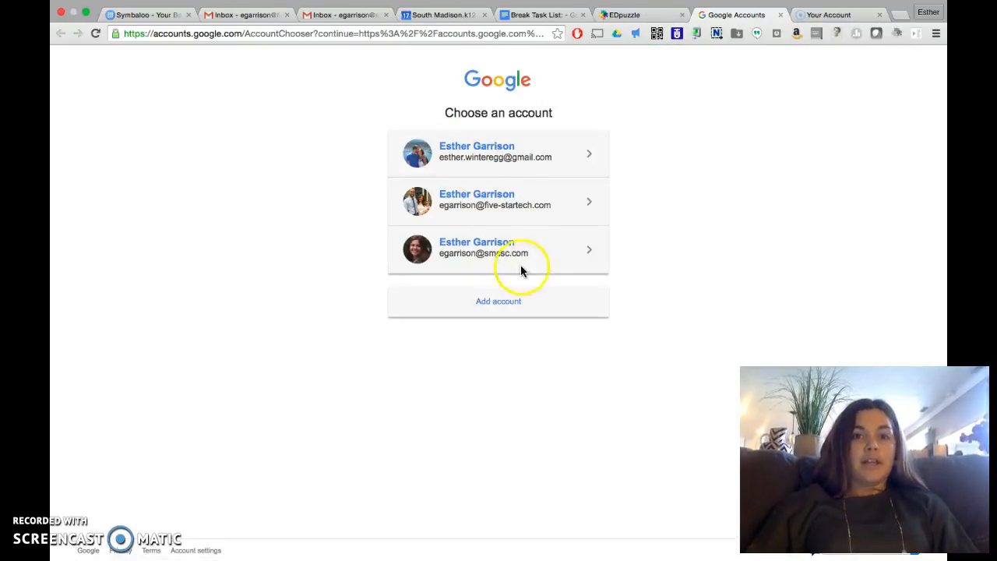
{"action": "left_click", "coordinate": [493, 241]}
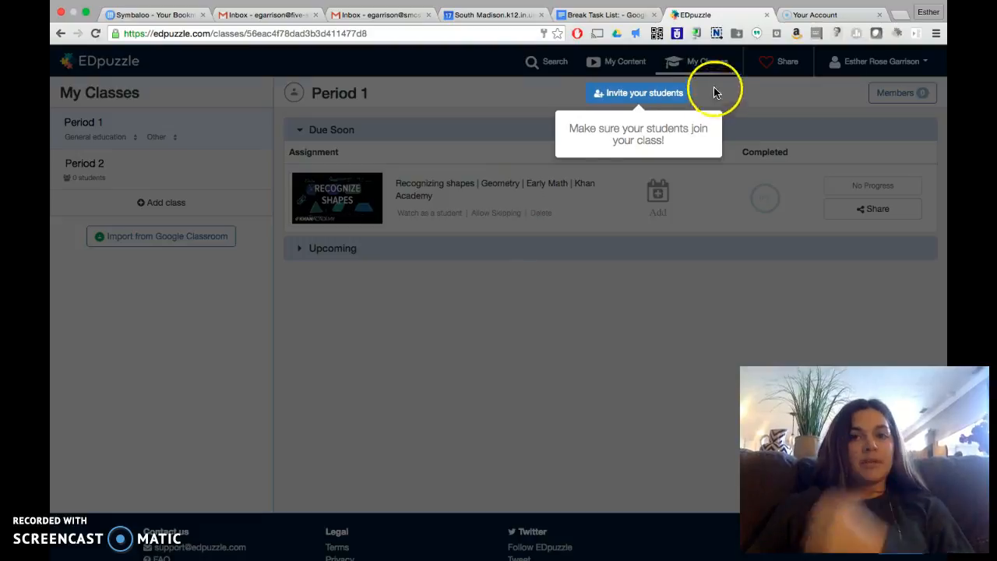
Step: Add a class named Period 4 and view its student invitation options
{"action": "left_click", "coordinate": [506, 93]}
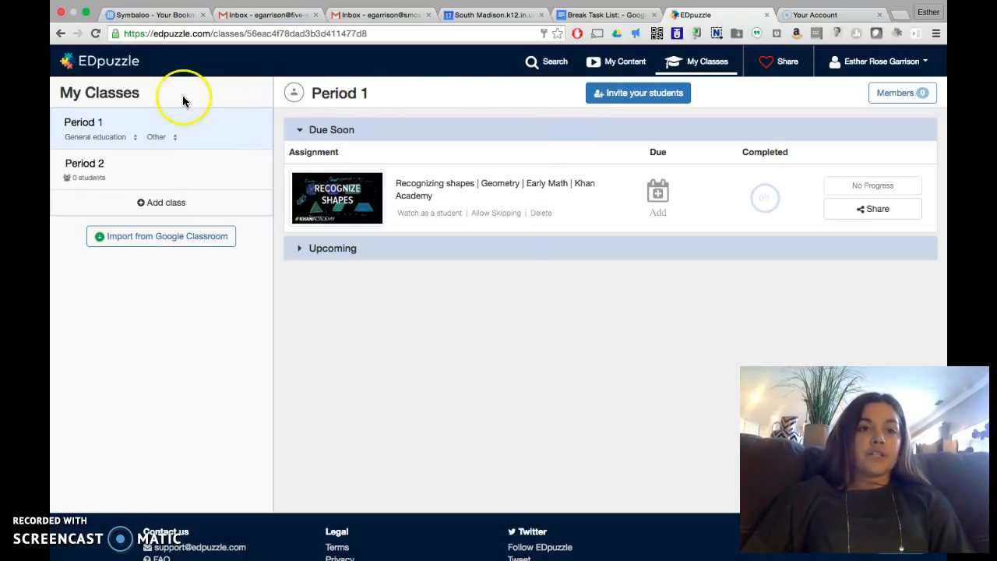
{"action": "left_click", "coordinate": [156, 204]}
{"action": "type", "text": "Period 4"}
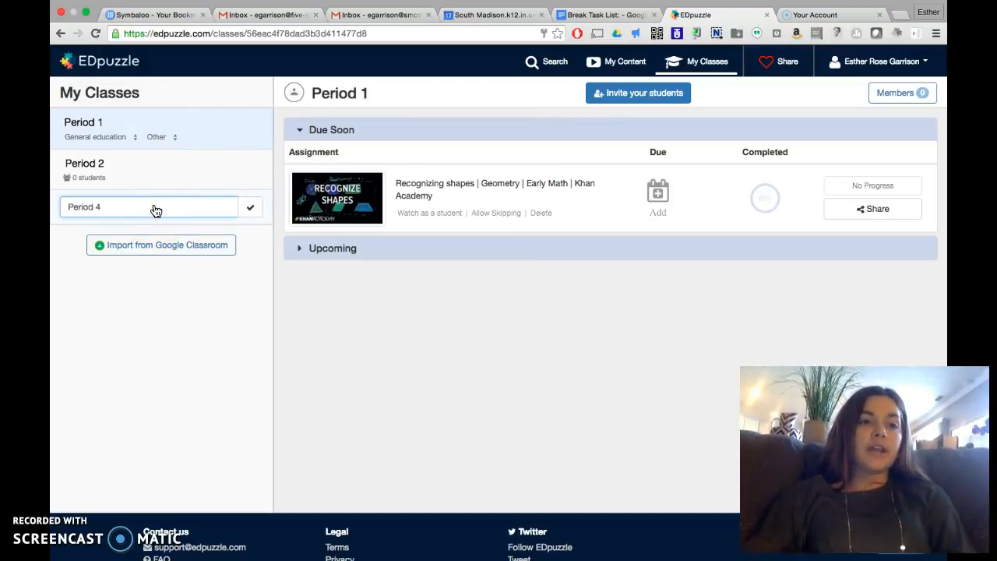
{"action": "left_click", "coordinate": [252, 210]}
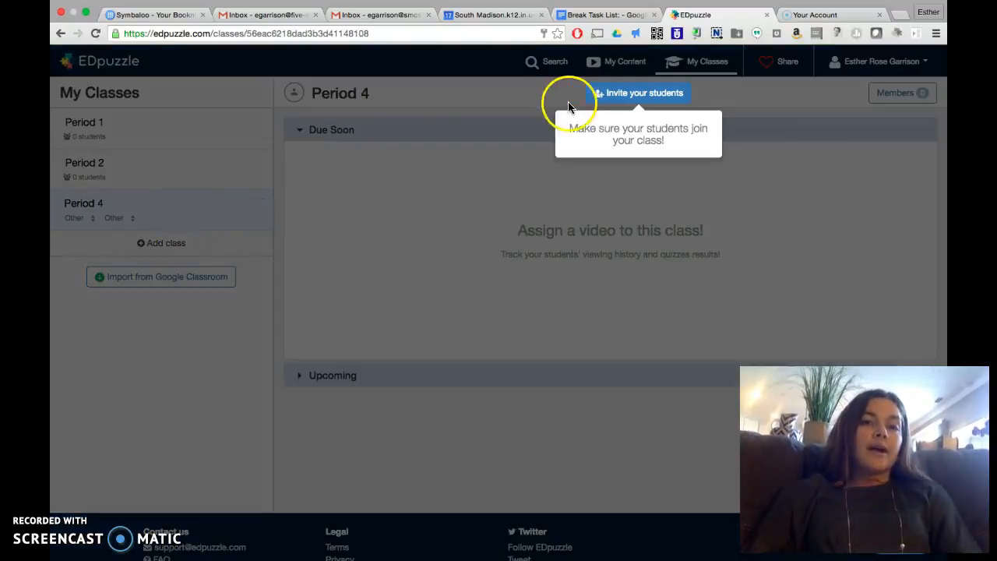
{"action": "left_click", "coordinate": [655, 105]}
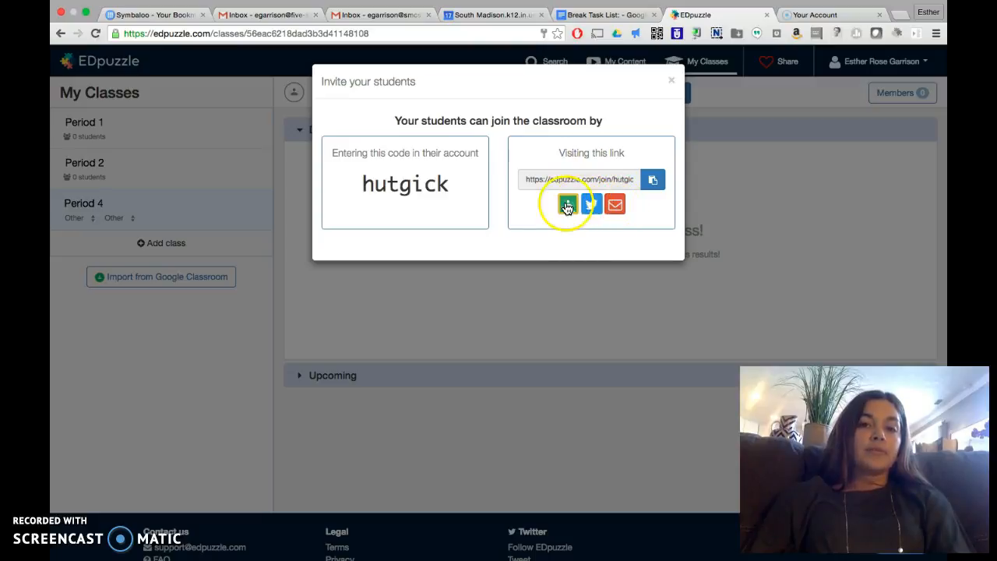
{"action": "left_click", "coordinate": [669, 81]}
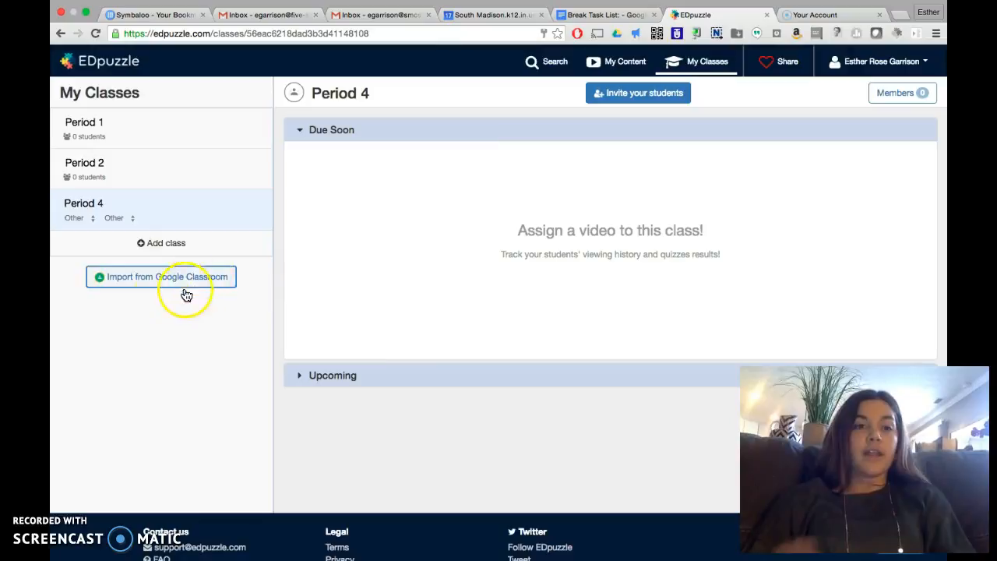
Step: Import the PD examples course from Google Classroom into the class list
{"action": "left_click", "coordinate": [135, 282]}
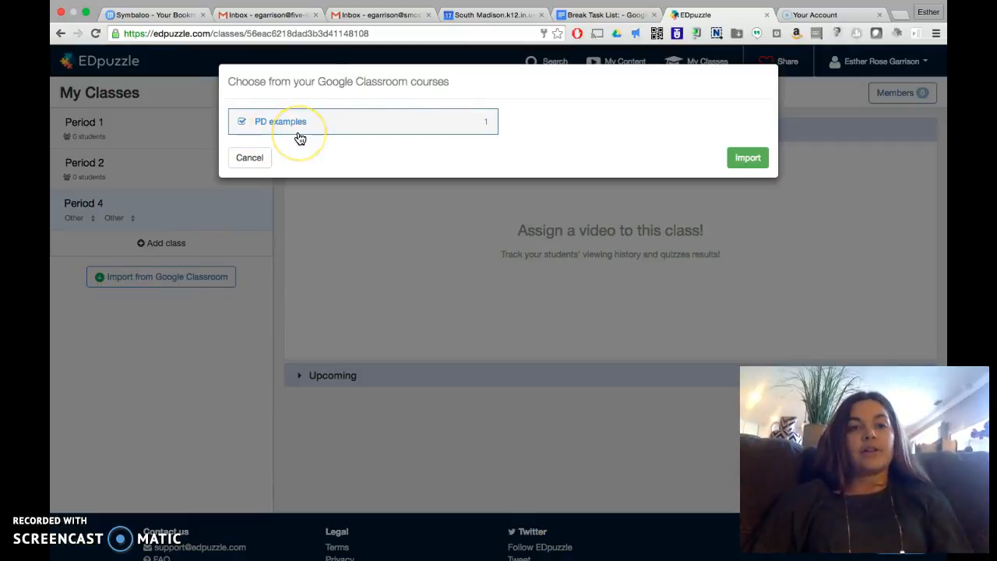
{"action": "left_click", "coordinate": [117, 223]}
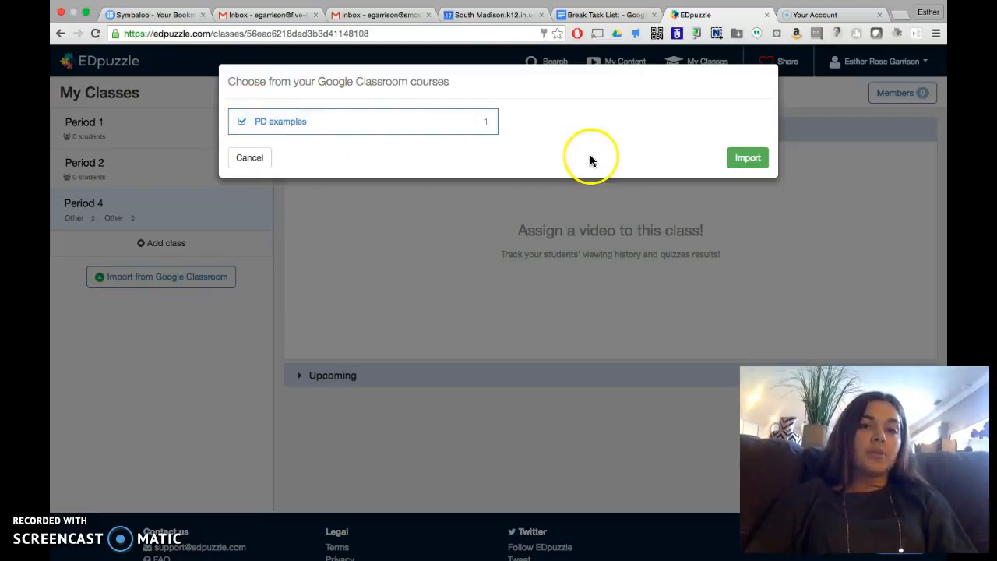
{"action": "left_click", "coordinate": [756, 162]}
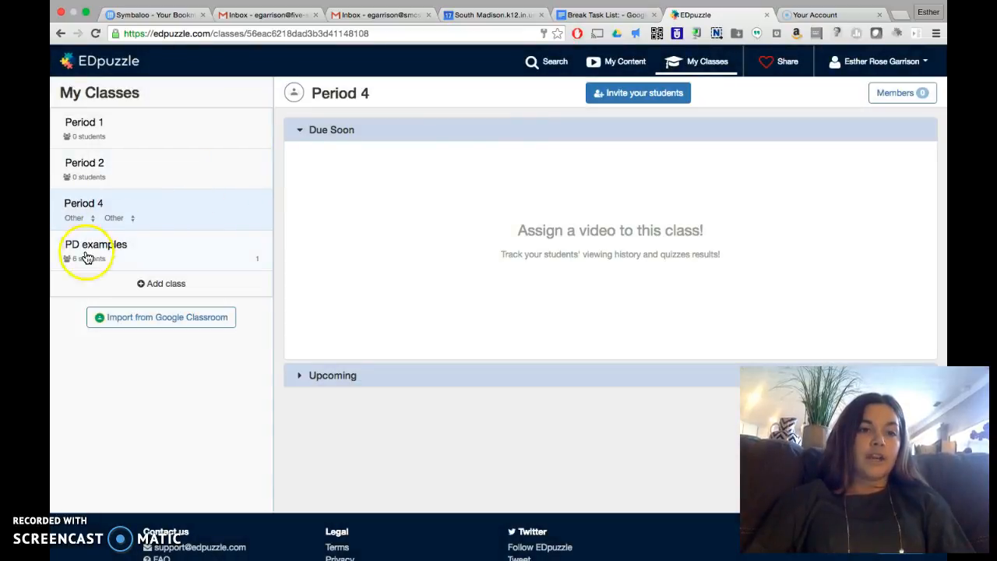
Step: Open the PD examples class and look over its assignment page and subject setting
{"action": "left_click", "coordinate": [136, 250]}
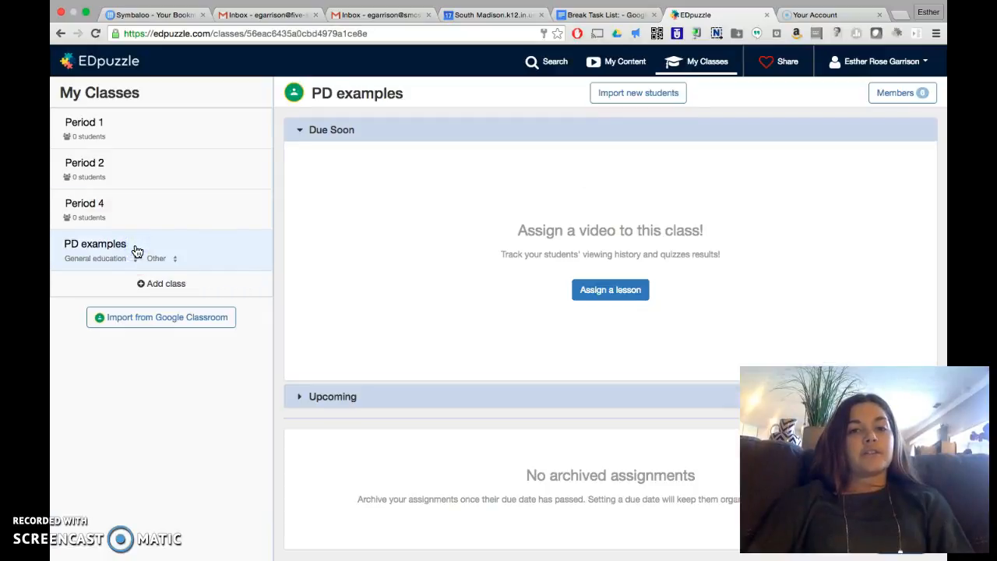
{"action": "scroll", "coordinate": [422, 341], "scroll_direction": "down", "scroll_amount": 2}
{"action": "scroll", "coordinate": [374, 349], "scroll_direction": "up", "scroll_amount": 3}
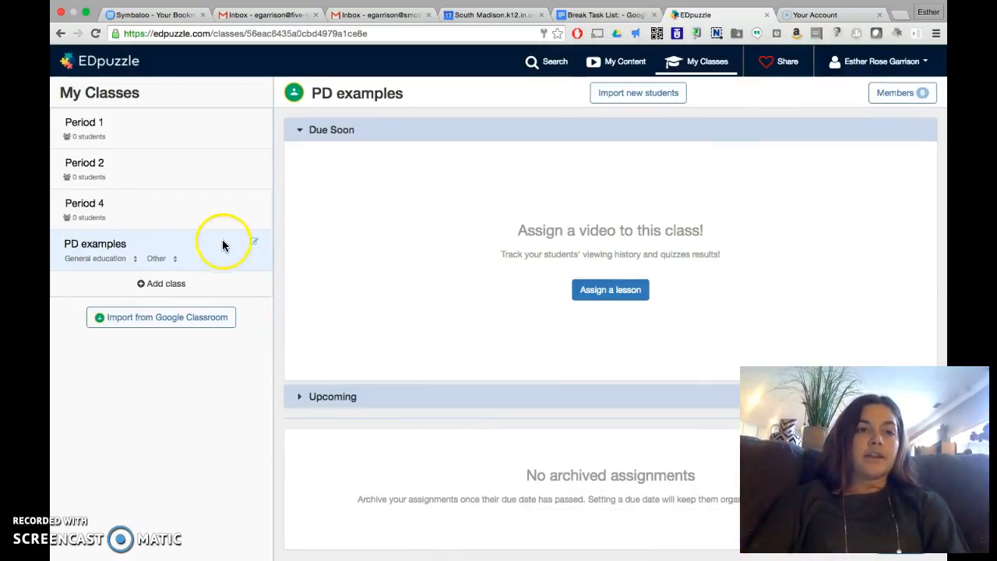
{"action": "left_click", "coordinate": [134, 263]}
{"action": "left_click", "coordinate": [140, 242]}
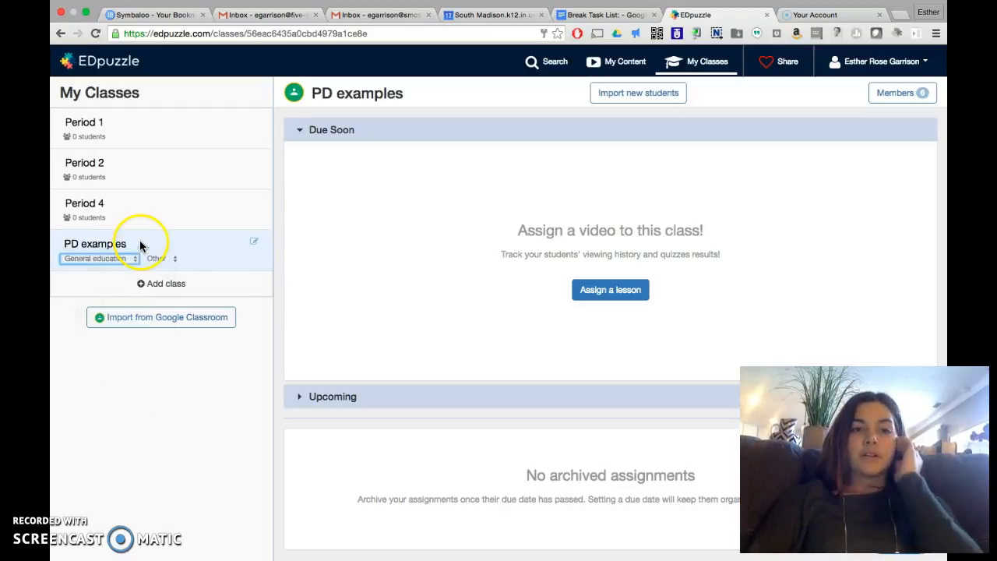
{"action": "left_click", "coordinate": [216, 259]}
{"action": "scroll", "coordinate": [226, 229], "scroll_direction": "up", "scroll_amount": 1}
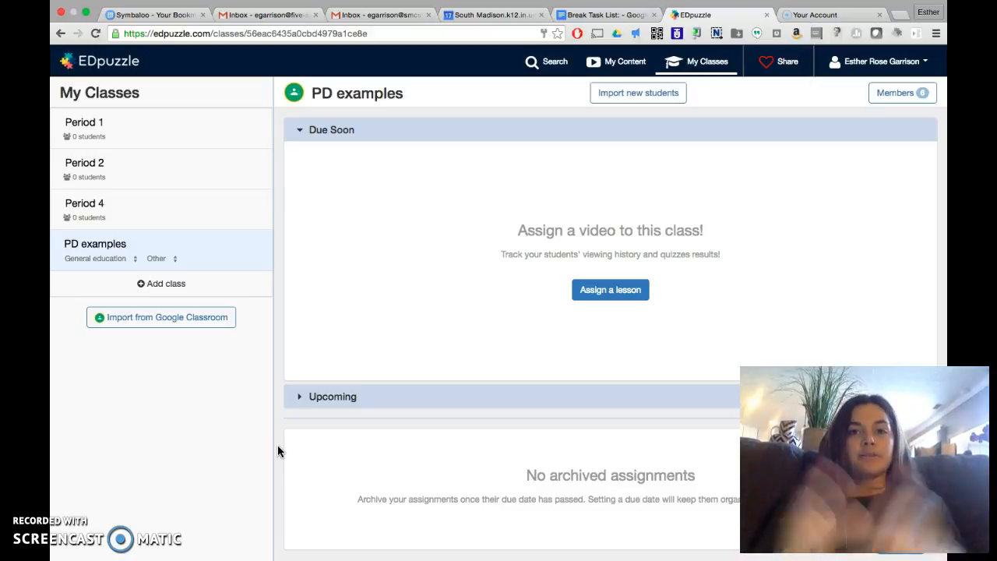
Step: Open My Content and review the saved video and the options for creating new content
{"action": "left_click", "coordinate": [615, 62]}
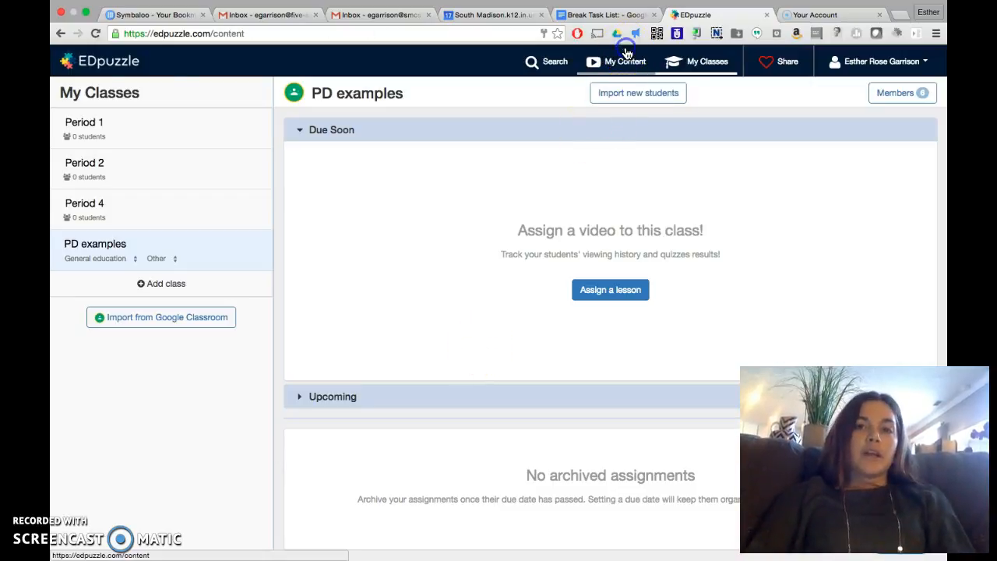
{"action": "mouse_move", "coordinate": [226, 147]}
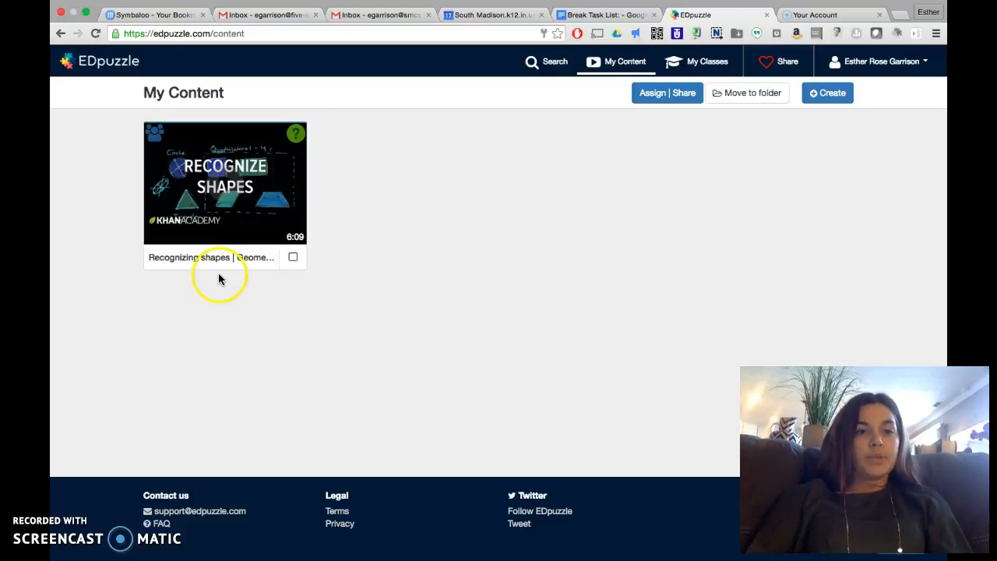
{"action": "mouse_move", "coordinate": [246, 218]}
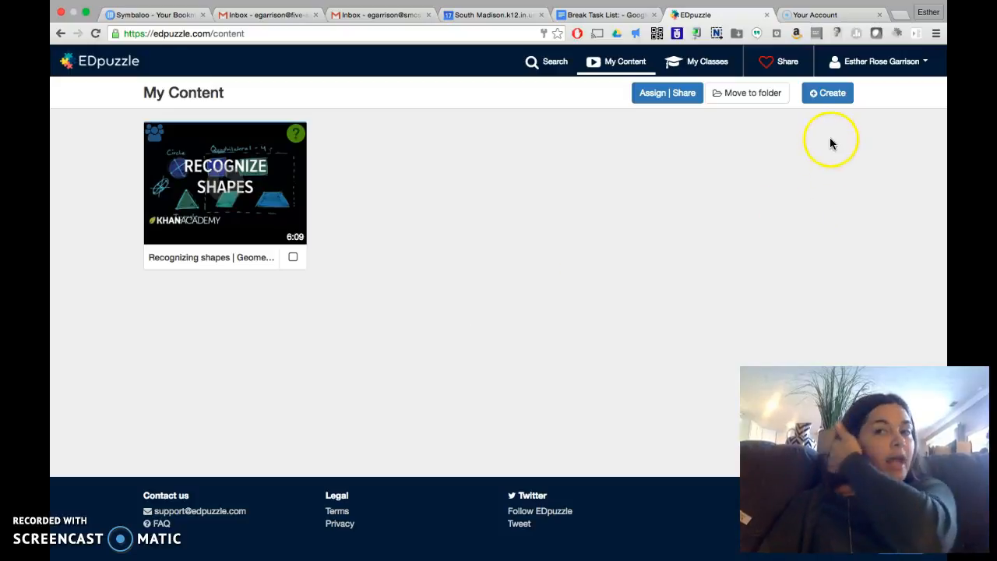
{"action": "left_click", "coordinate": [828, 92]}
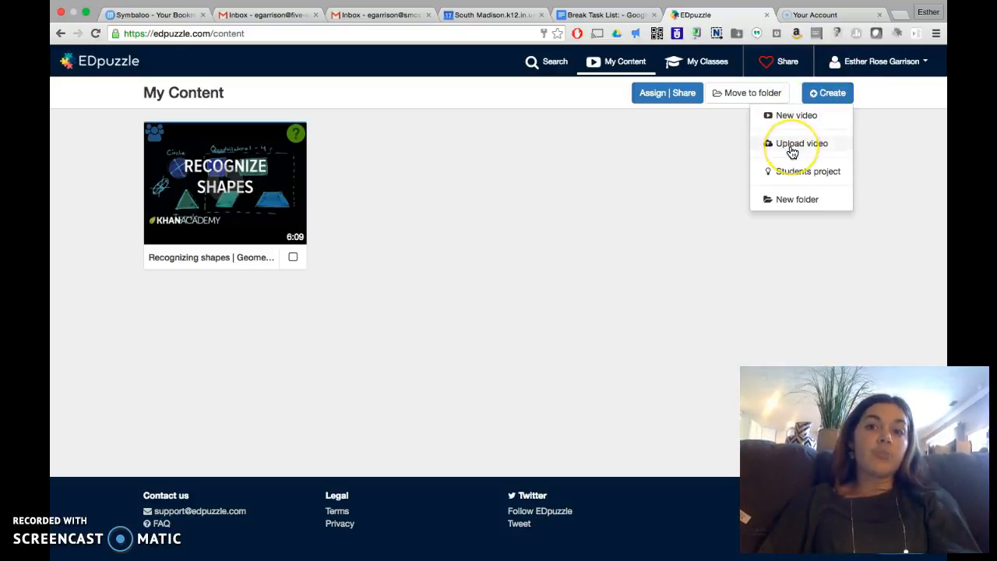
{"action": "left_click", "coordinate": [735, 153]}
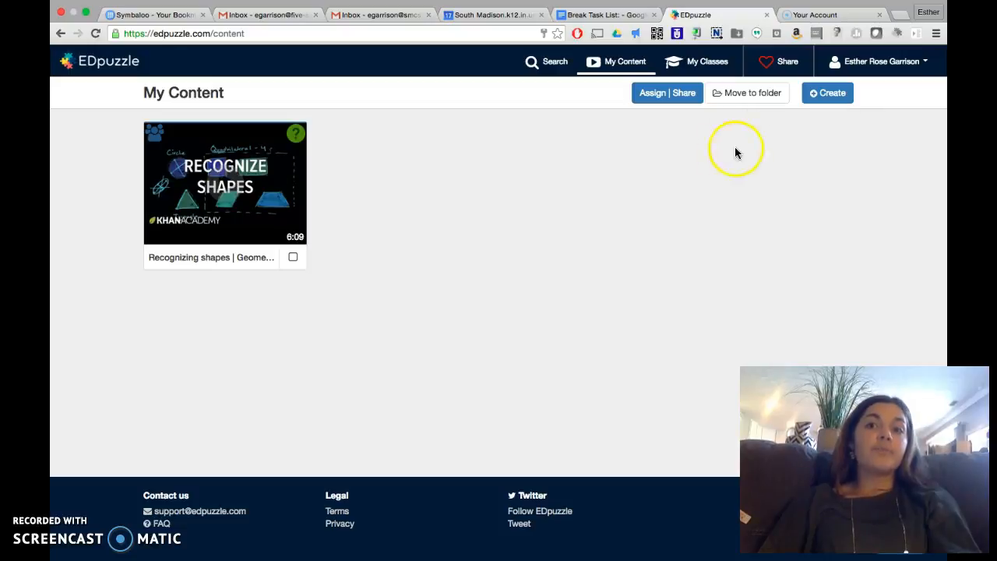
{"action": "left_click", "coordinate": [819, 99]}
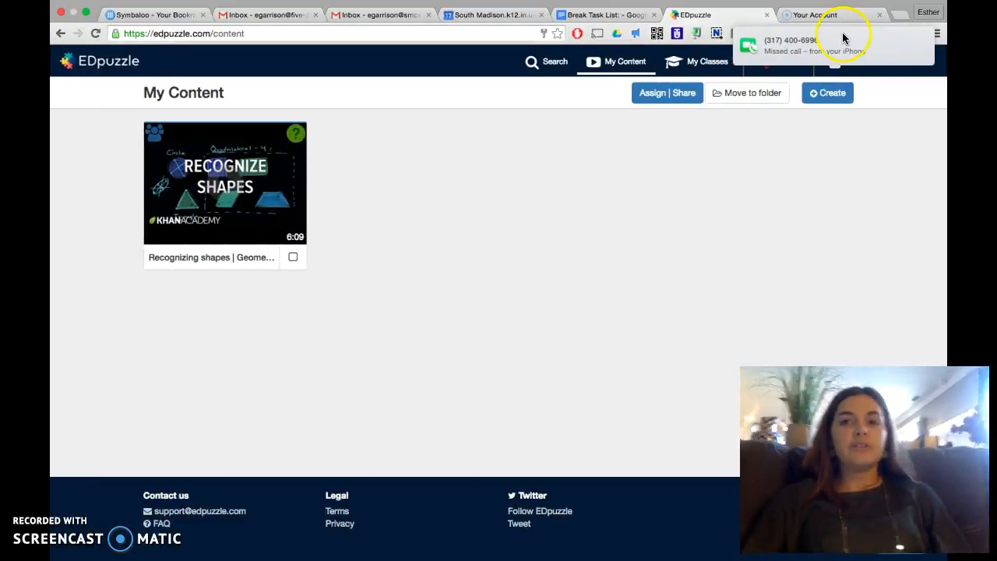
{"action": "mouse_move", "coordinate": [815, 94]}
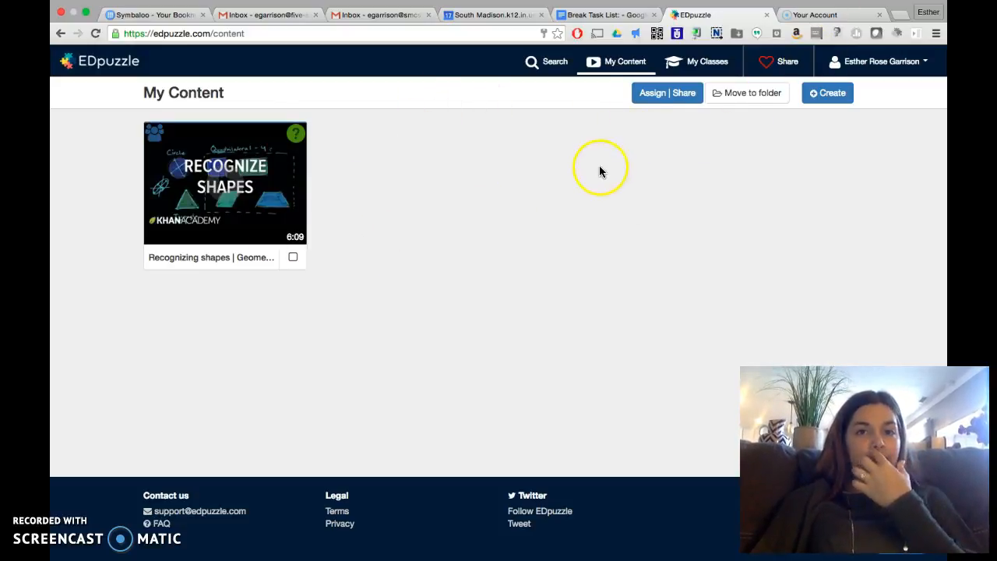
Step: Open the video search and browse the Khan Academy, TED Talks, Numberphile, Crash course and YouTube channels
{"action": "left_click", "coordinate": [555, 67]}
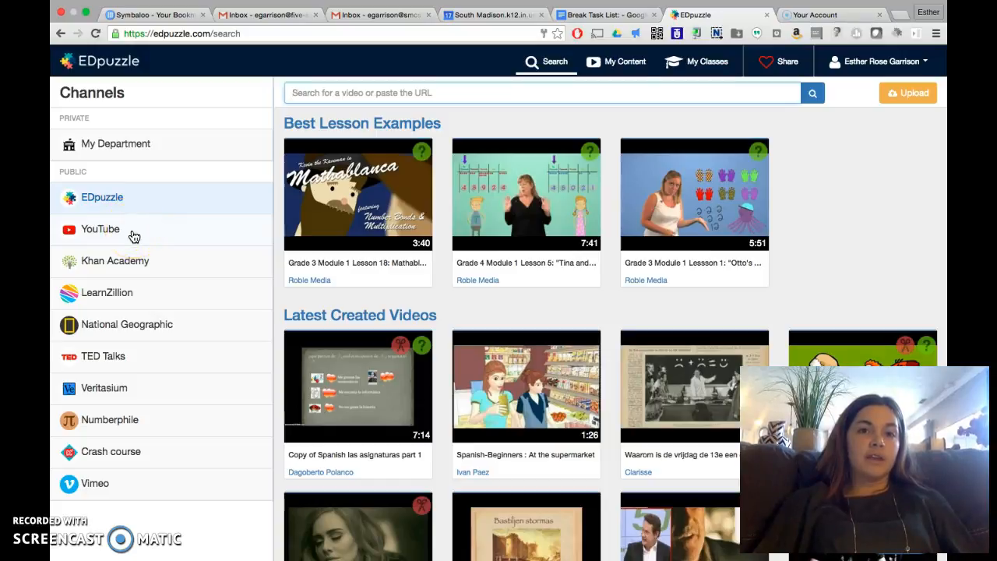
{"action": "left_click", "coordinate": [127, 257]}
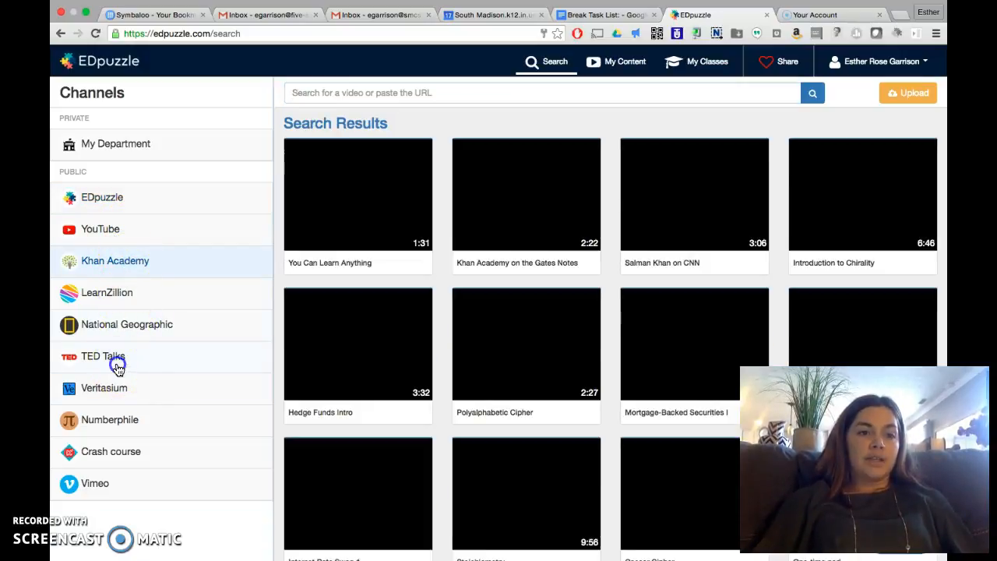
{"action": "left_click", "coordinate": [119, 363]}
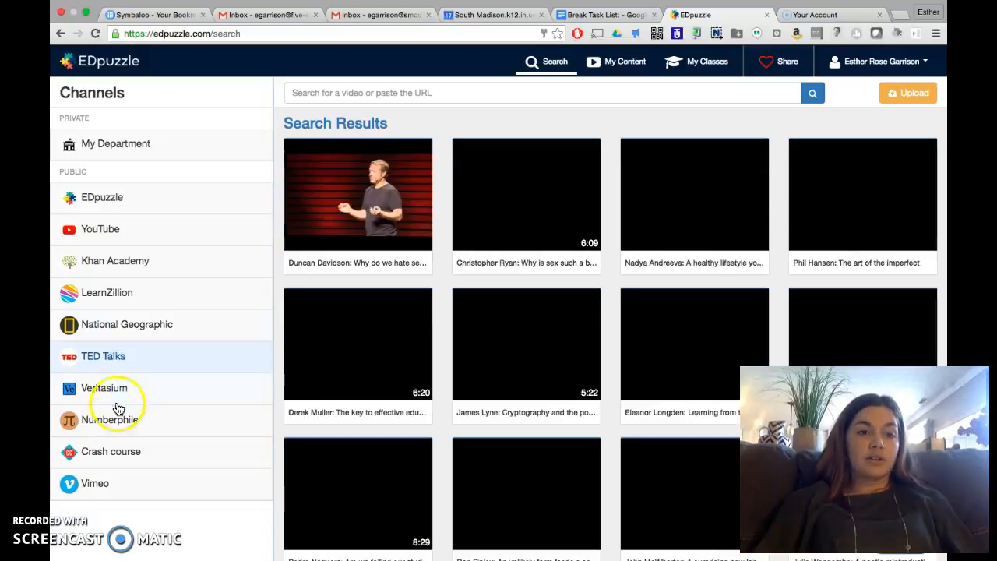
{"action": "left_click", "coordinate": [120, 426]}
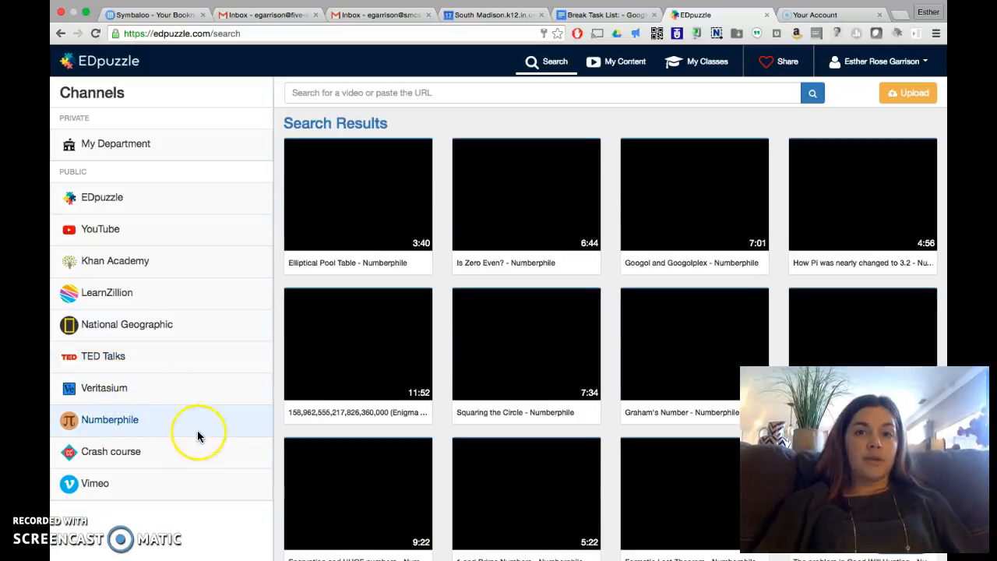
{"action": "scroll", "coordinate": [197, 432], "scroll_direction": "down", "scroll_amount": 3}
{"action": "scroll", "coordinate": [197, 435], "scroll_direction": "up", "scroll_amount": 2}
{"action": "left_click", "coordinate": [149, 400]}
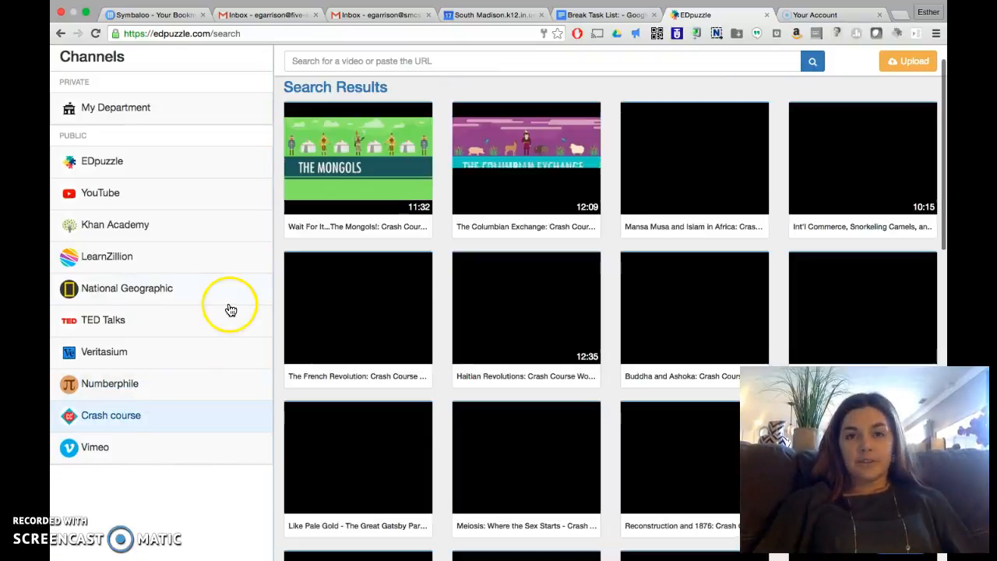
{"action": "scroll", "coordinate": [160, 322], "scroll_direction": "up", "scroll_amount": 1}
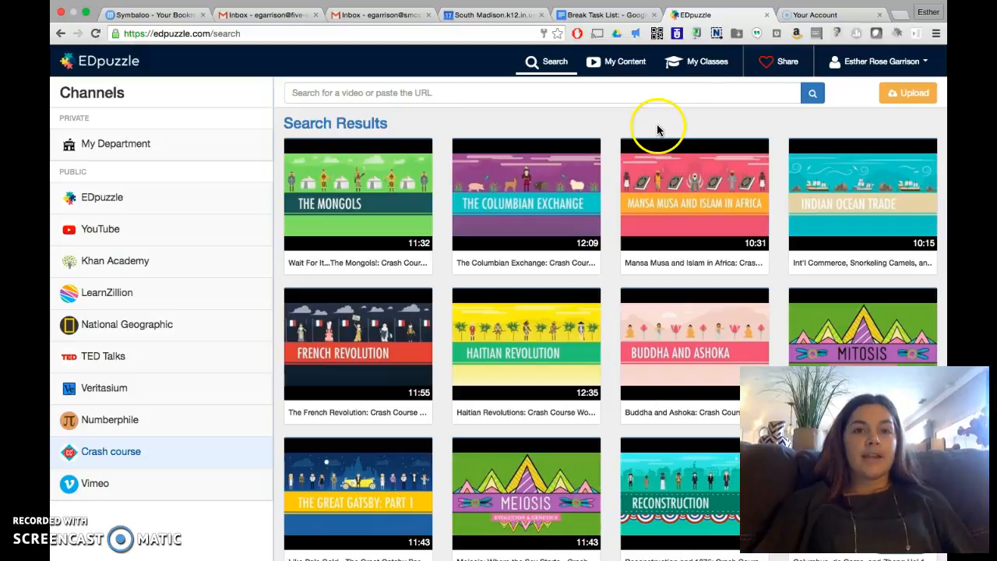
{"action": "left_click", "coordinate": [160, 234]}
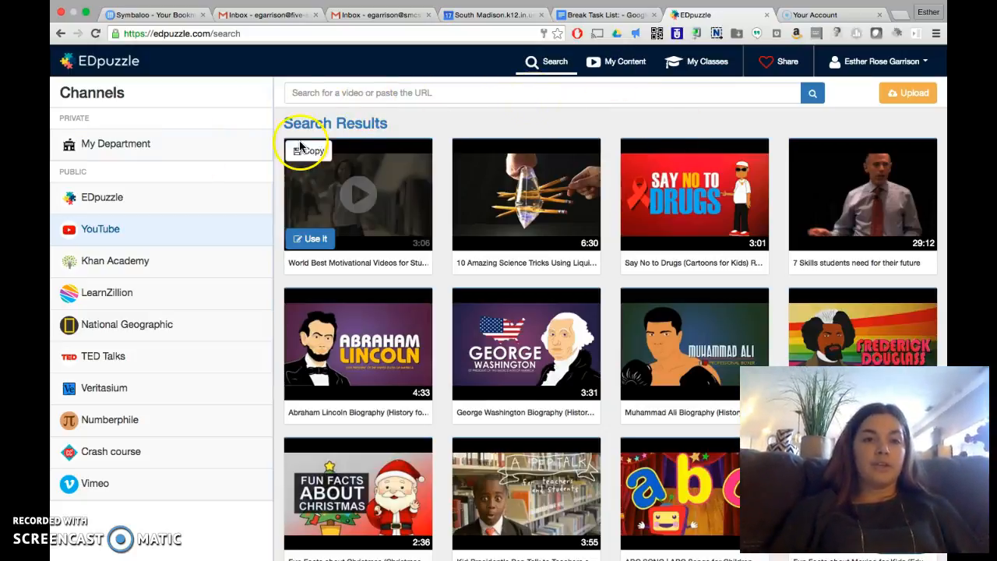
Step: Check the My Department channel and its additional information, and return to My Content
{"action": "left_click", "coordinate": [179, 150]}
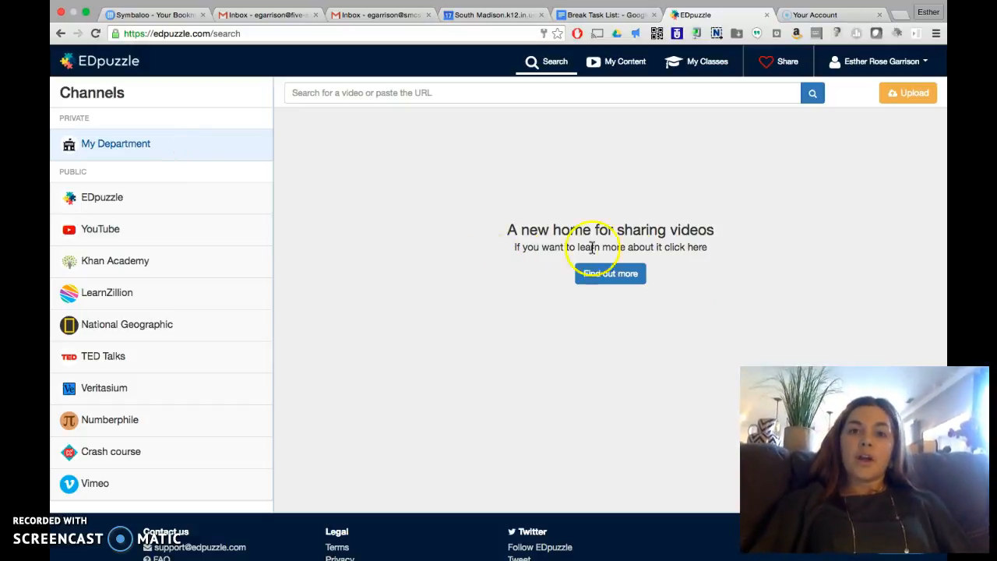
{"action": "left_click", "coordinate": [618, 279]}
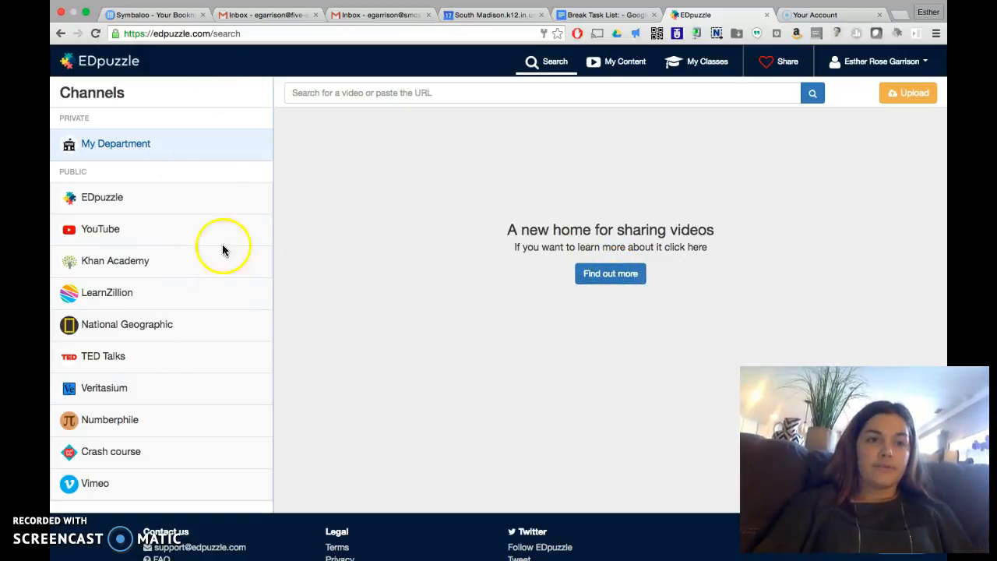
{"action": "left_click", "coordinate": [629, 70]}
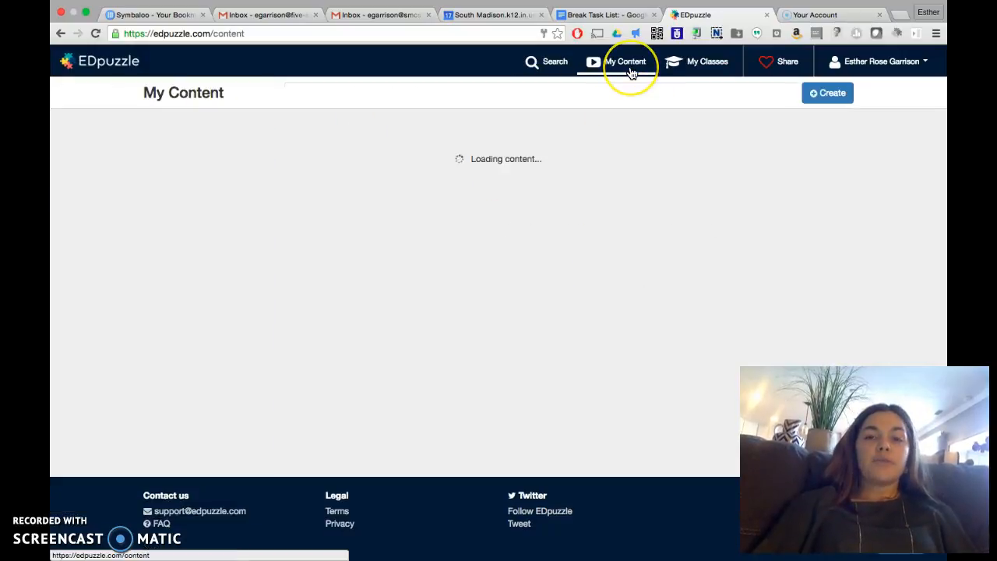
Step: Review the options for creating new content in My Content and close the list
{"action": "left_click", "coordinate": [830, 93]}
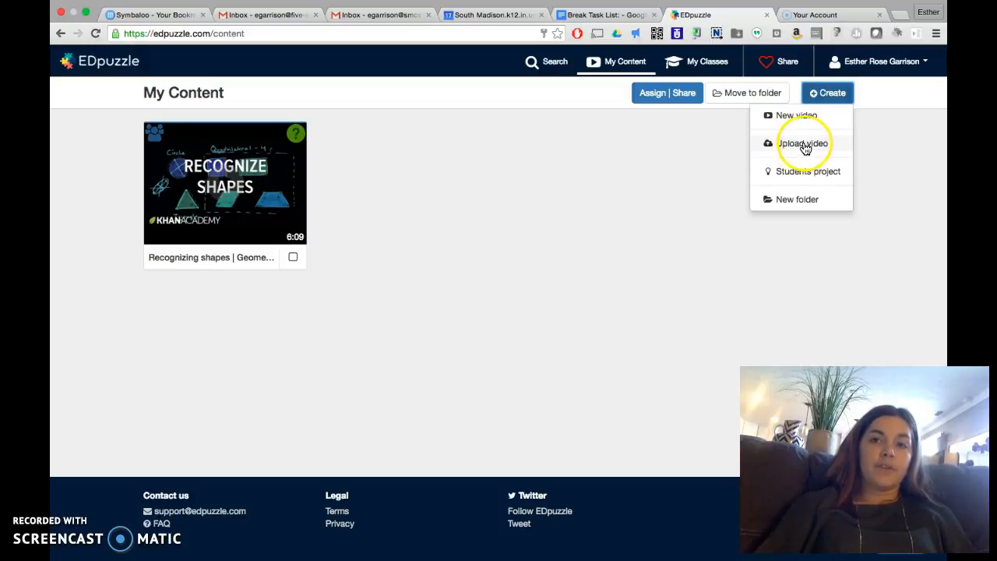
{"action": "left_click", "coordinate": [698, 161]}
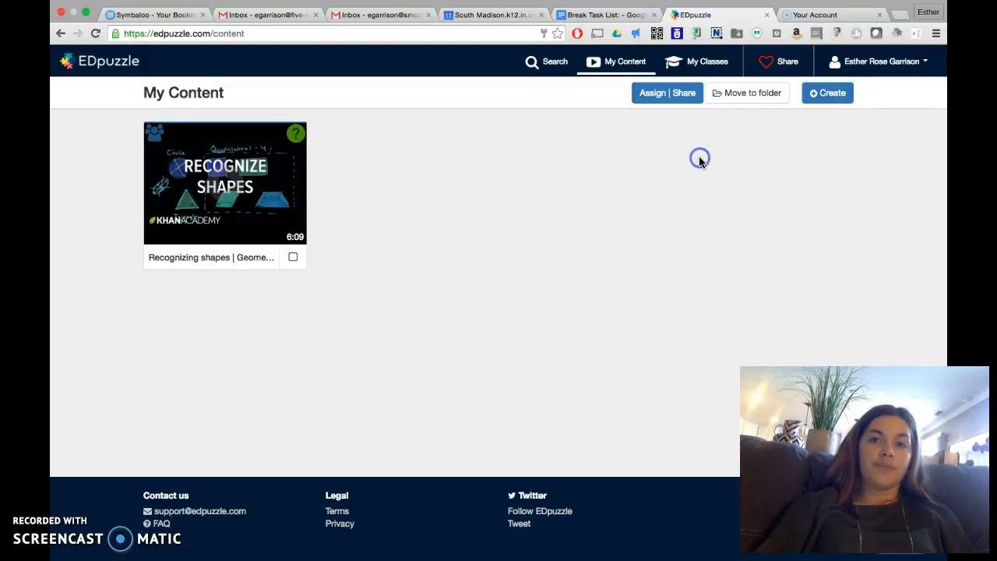
Step: Find The Heart, part 1 - Under Pressure in the Crash course channel of the video search and open it for editing
{"action": "left_click", "coordinate": [530, 66]}
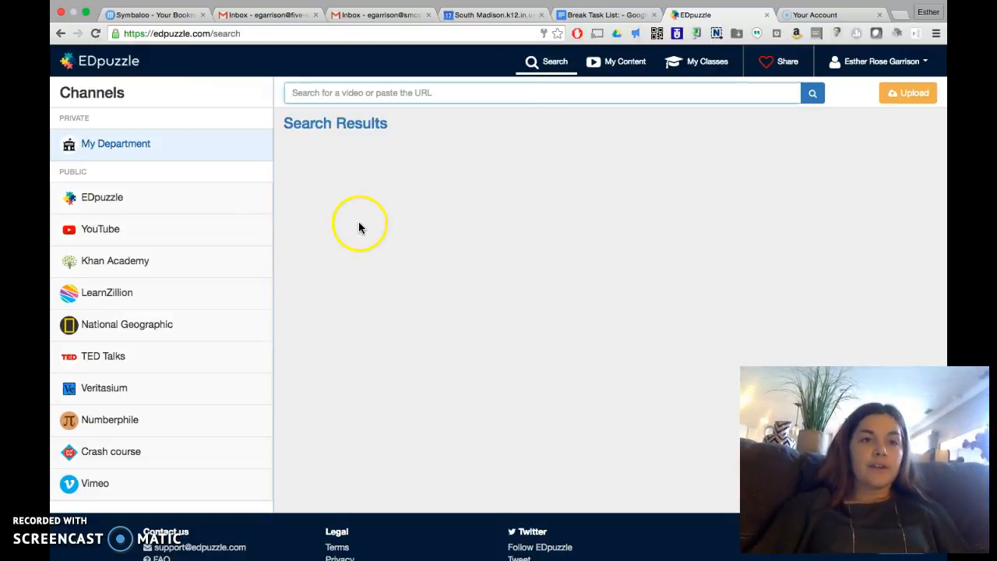
{"action": "left_click", "coordinate": [208, 202]}
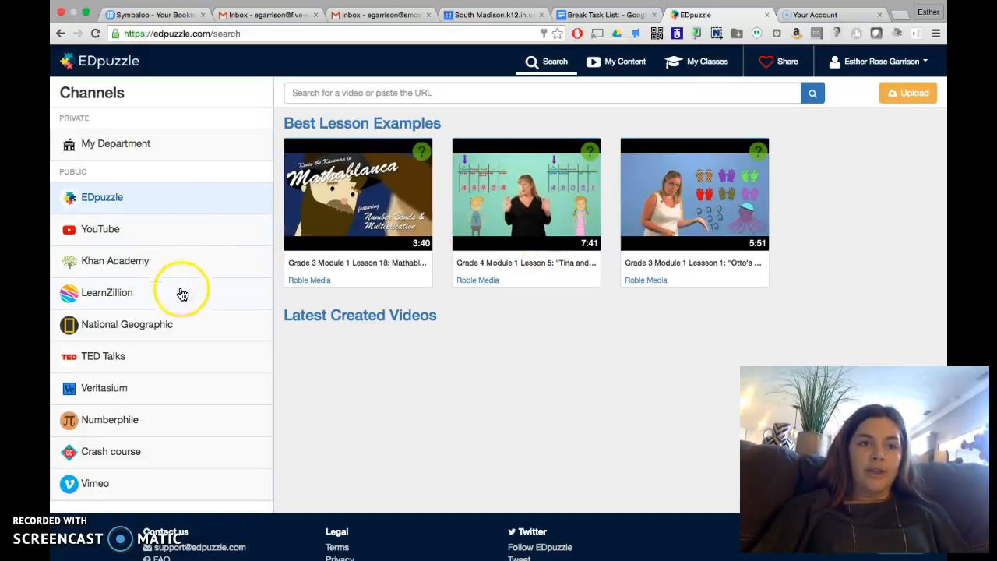
{"action": "left_click", "coordinate": [127, 452]}
{"action": "mouse_move", "coordinate": [315, 333]}
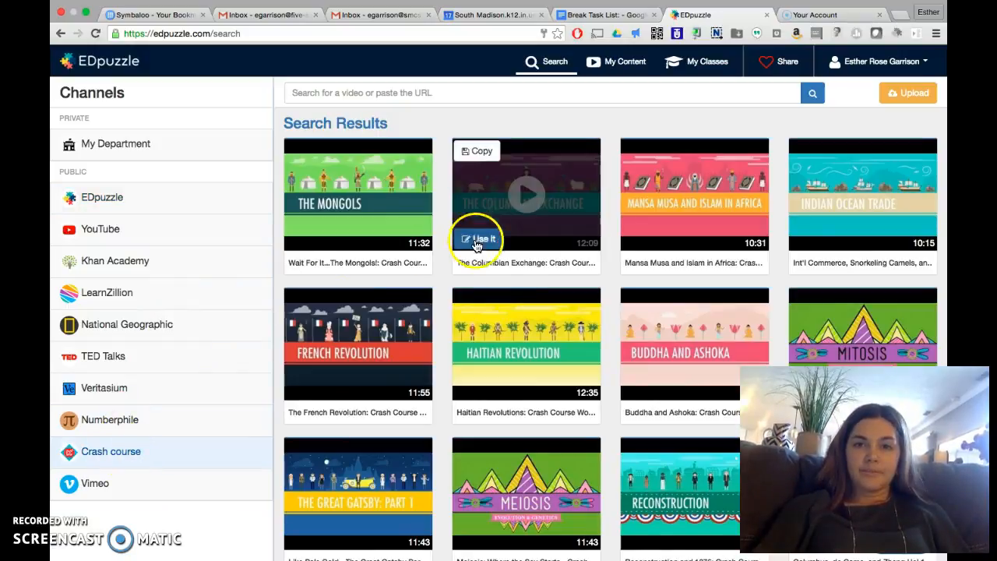
{"action": "scroll", "coordinate": [489, 278], "scroll_direction": "down", "scroll_amount": 3}
{"action": "scroll", "coordinate": [490, 285], "scroll_direction": "down", "scroll_amount": 2}
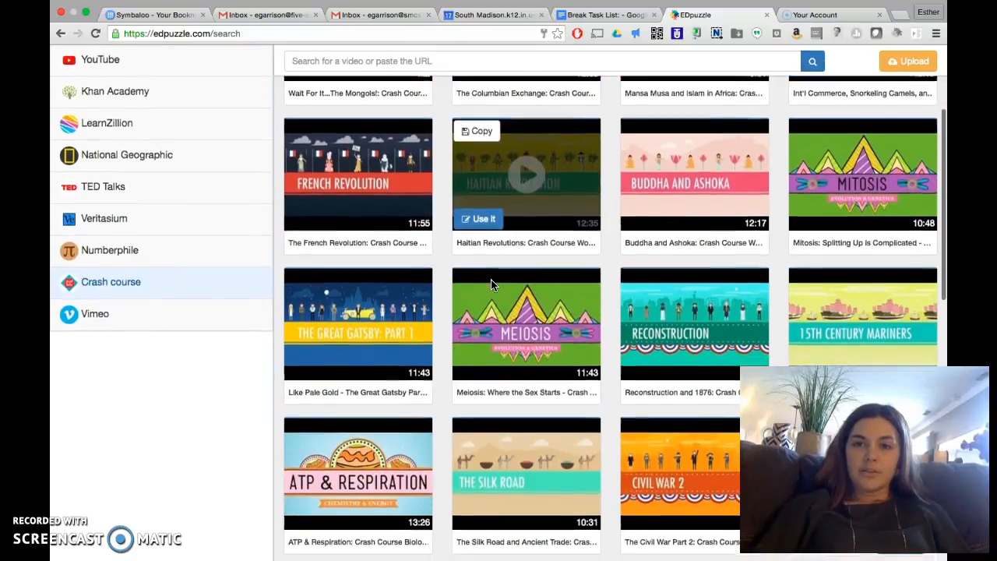
{"action": "scroll", "coordinate": [490, 285], "scroll_direction": "down", "scroll_amount": 2}
{"action": "left_click", "coordinate": [405, 298]}
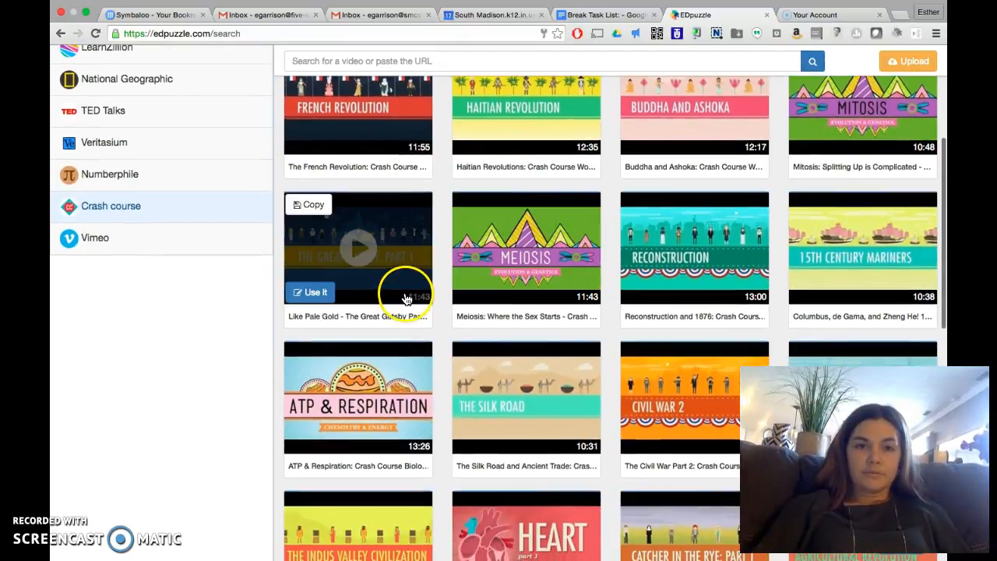
{"action": "scroll", "coordinate": [405, 299], "scroll_direction": "down", "scroll_amount": 2}
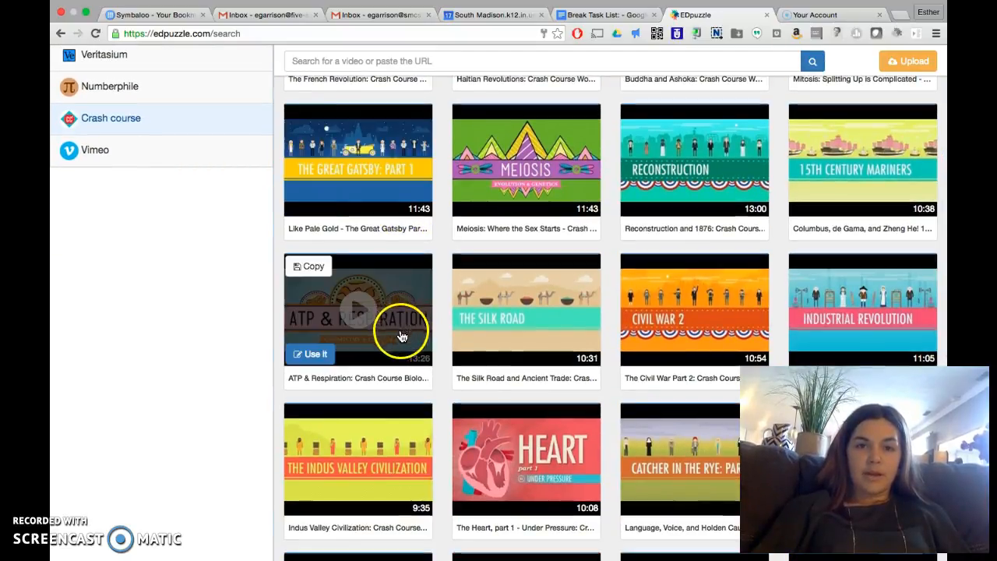
{"action": "scroll", "coordinate": [480, 373], "scroll_direction": "down", "scroll_amount": 3}
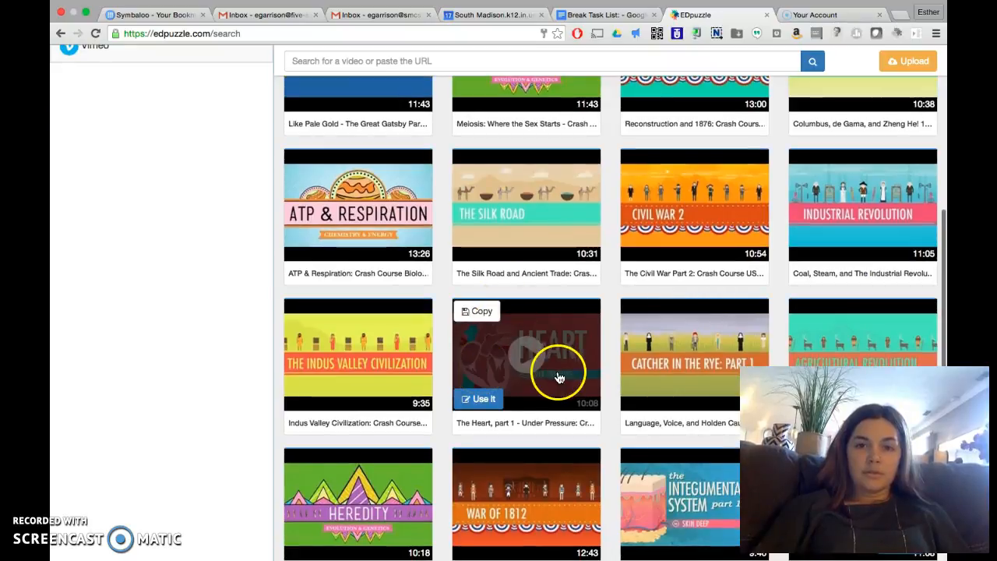
{"action": "left_click", "coordinate": [470, 399]}
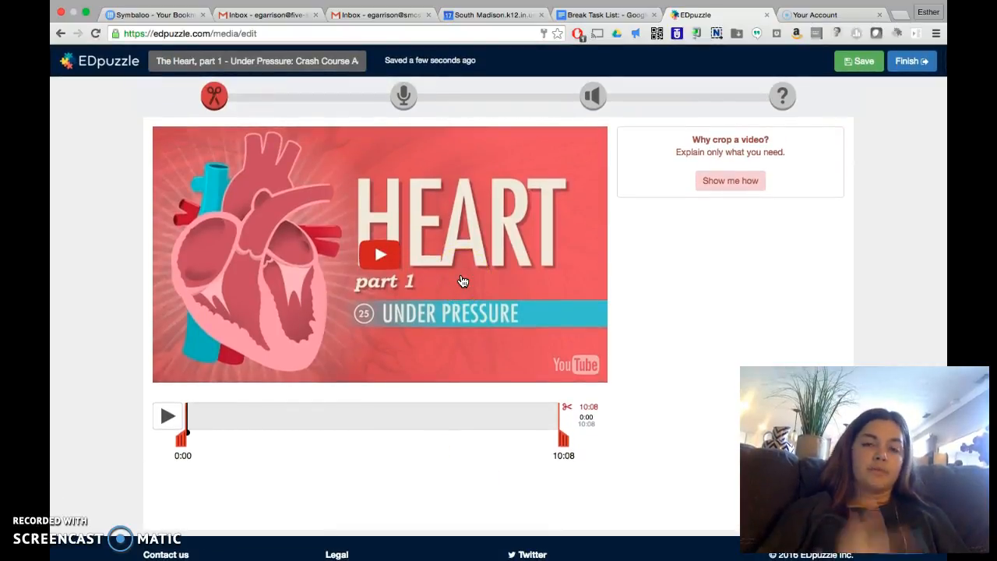
Step: Try cropping the video's end to about 06:24, restore the full 10:08 length, and play a preview before rewinding to the start
{"action": "left_click", "coordinate": [213, 385]}
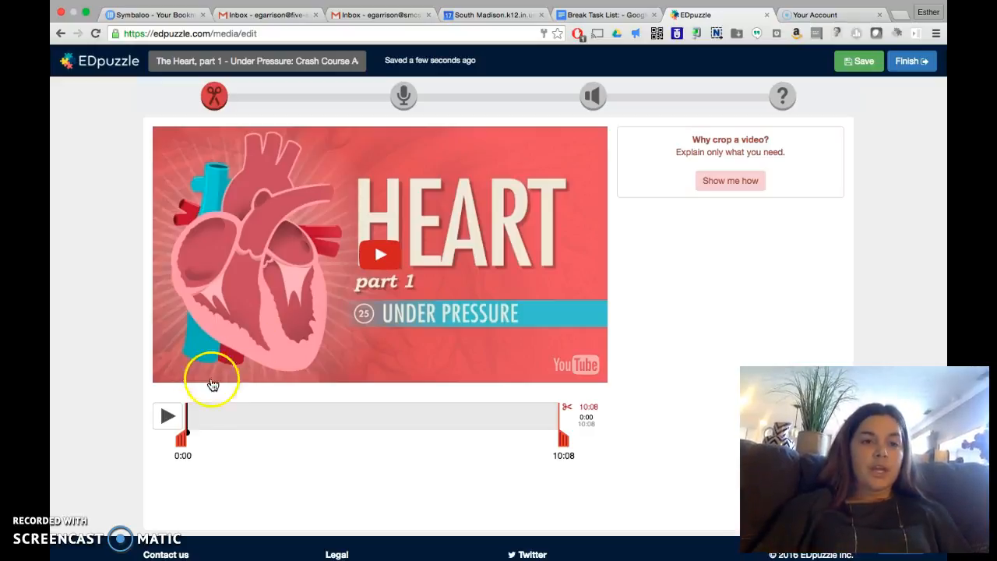
{"action": "left_click_drag", "start_coordinate": [560, 445], "coordinate": [425, 444]}
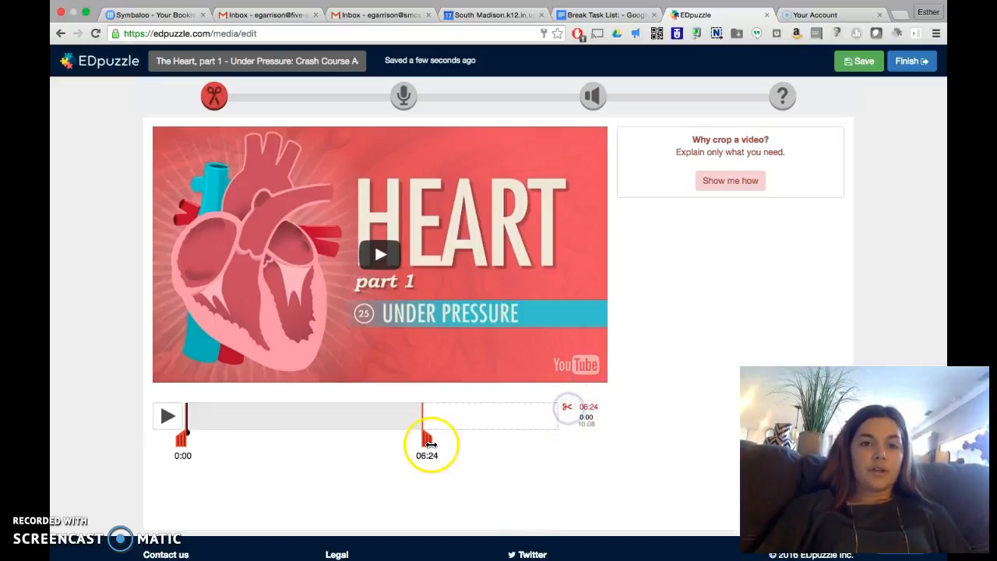
{"action": "left_click_drag", "start_coordinate": [431, 444], "coordinate": [470, 444]}
{"action": "mouse_move", "coordinate": [186, 441]}
{"action": "left_mouse_down"}
{"action": "mouse_move", "coordinate": [268, 441]}
{"action": "mouse_move", "coordinate": [161, 424]}
{"action": "left_mouse_up"}
{"action": "left_click_drag", "start_coordinate": [467, 440], "coordinate": [563, 442]}
{"action": "left_click", "coordinate": [168, 418]}
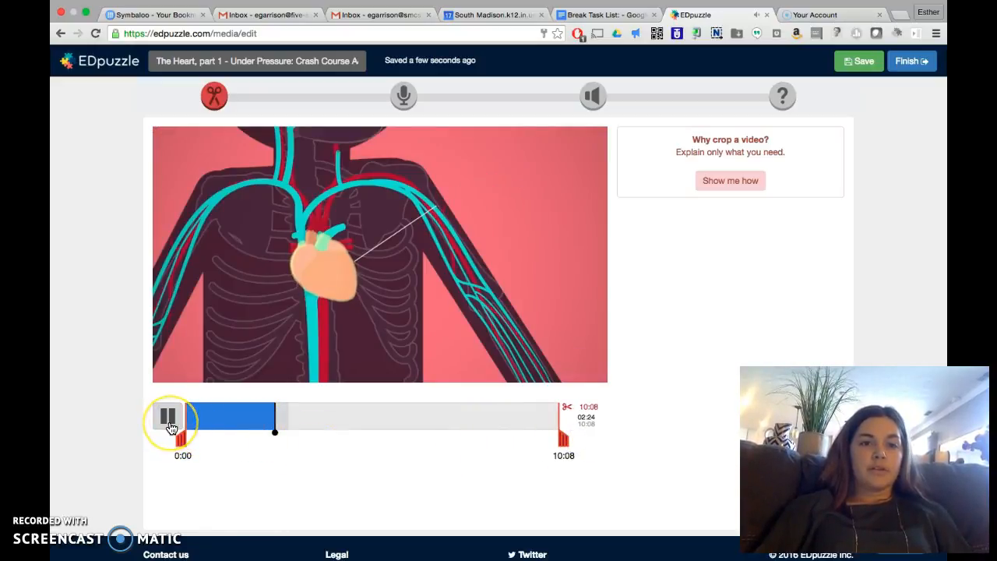
{"action": "left_click_drag", "start_coordinate": [277, 432], "coordinate": [160, 427]}
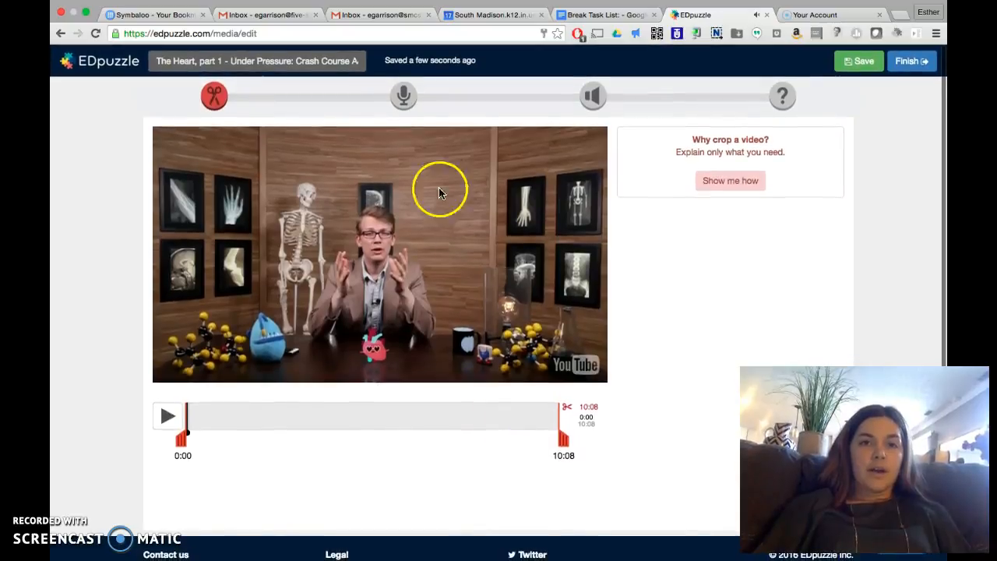
Step: Look over the Crop and audio track stages of the video editor, reading the requirements for recording an audio track
{"action": "left_click", "coordinate": [405, 100]}
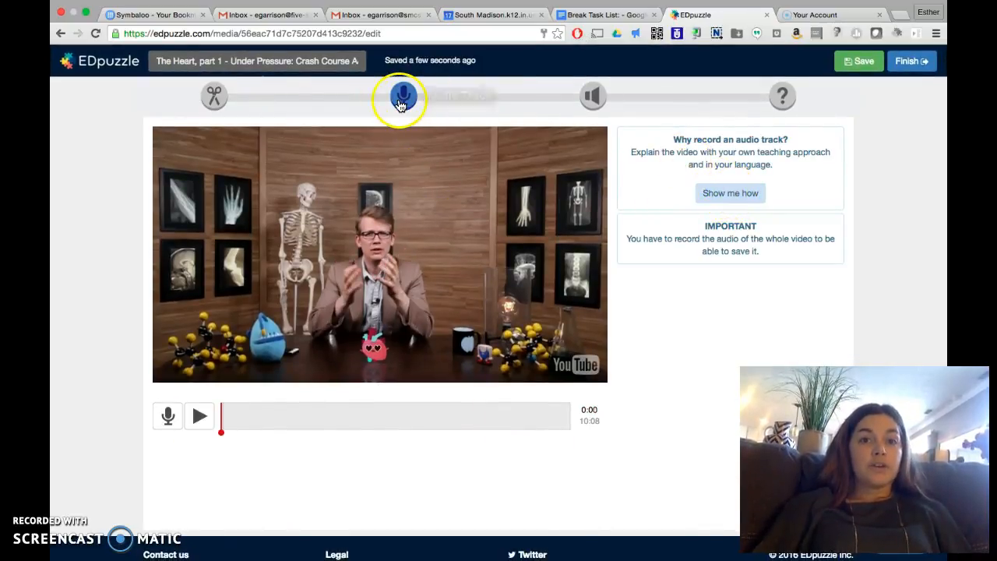
{"action": "left_click", "coordinate": [215, 95]}
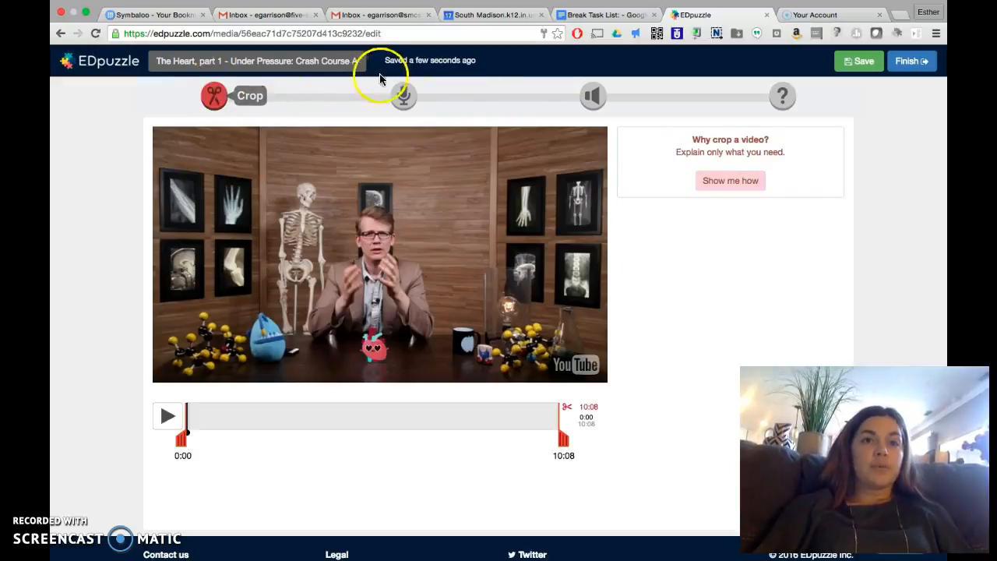
{"action": "left_click", "coordinate": [403, 95]}
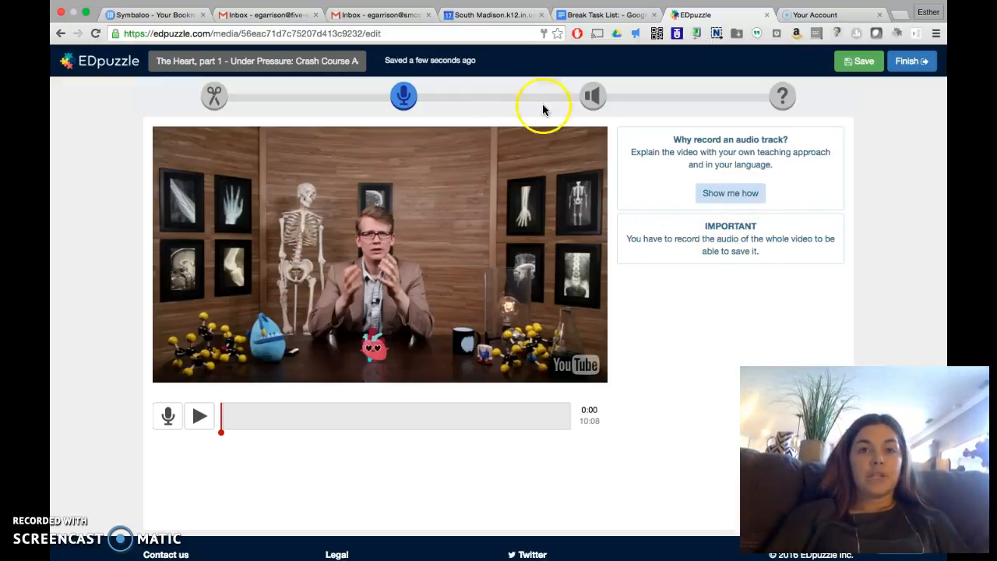
Step: Record an audio note at 02:47 in the video, allowing the site to use the microphone
{"action": "left_click", "coordinate": [591, 99]}
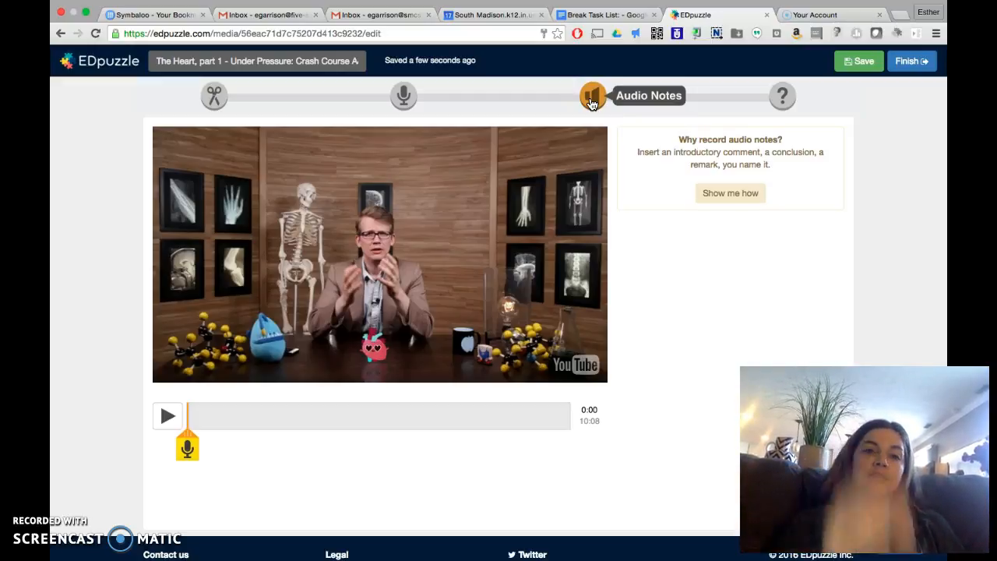
{"action": "left_click", "coordinate": [732, 195]}
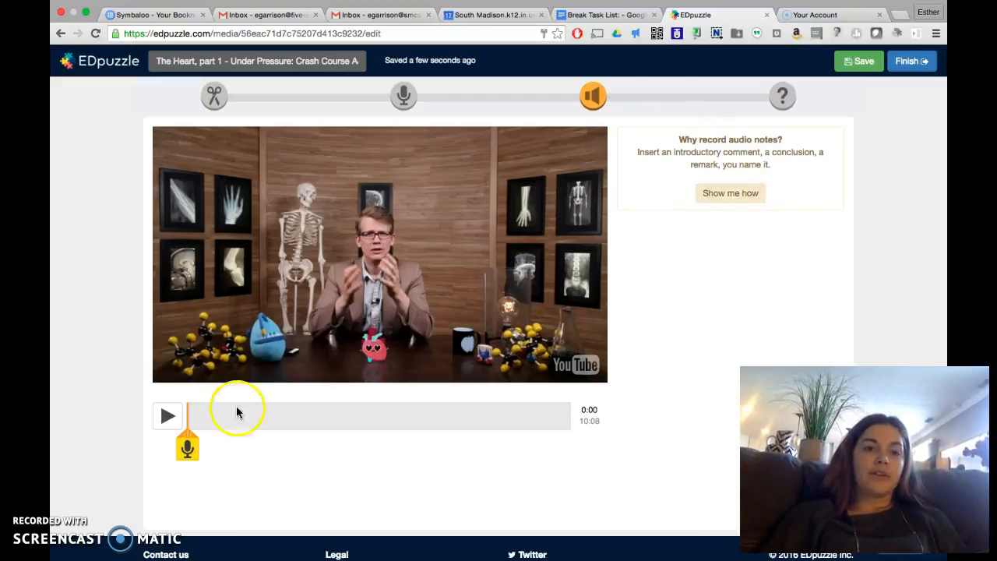
{"action": "left_click", "coordinate": [192, 449]}
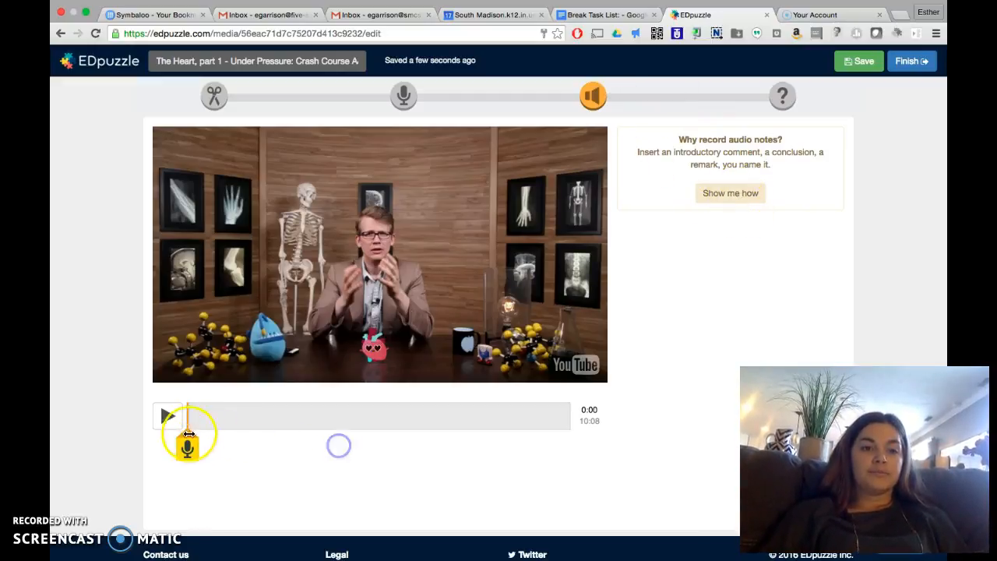
{"action": "mouse_move", "coordinate": [191, 429]}
{"action": "left_mouse_down"}
{"action": "mouse_move", "coordinate": [412, 431]}
{"action": "mouse_move", "coordinate": [270, 430]}
{"action": "left_mouse_up"}
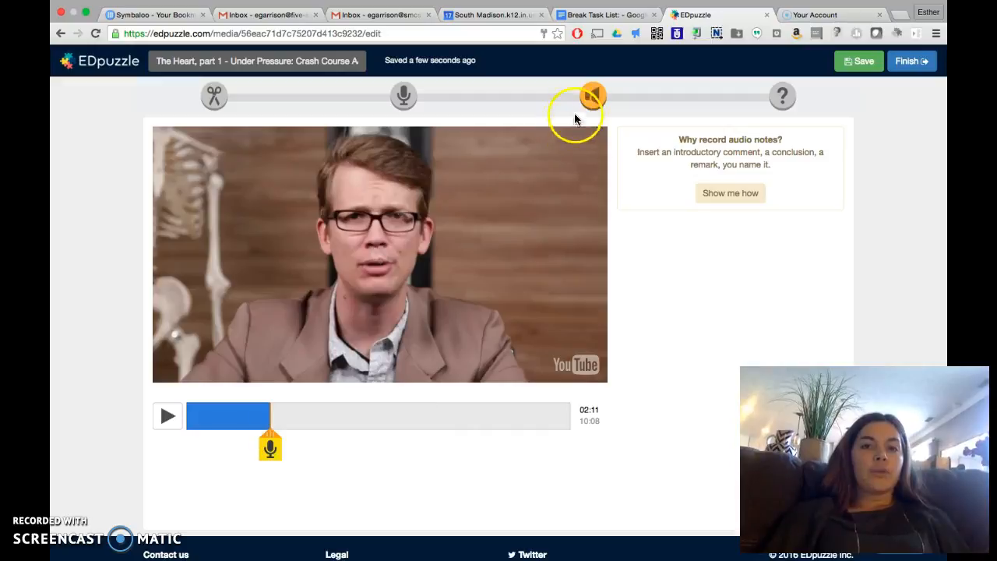
{"action": "mouse_move", "coordinate": [277, 434]}
{"action": "left_mouse_down"}
{"action": "mouse_move", "coordinate": [223, 433]}
{"action": "mouse_move", "coordinate": [407, 433]}
{"action": "mouse_move", "coordinate": [292, 433]}
{"action": "left_mouse_up"}
{"action": "left_click", "coordinate": [292, 449]}
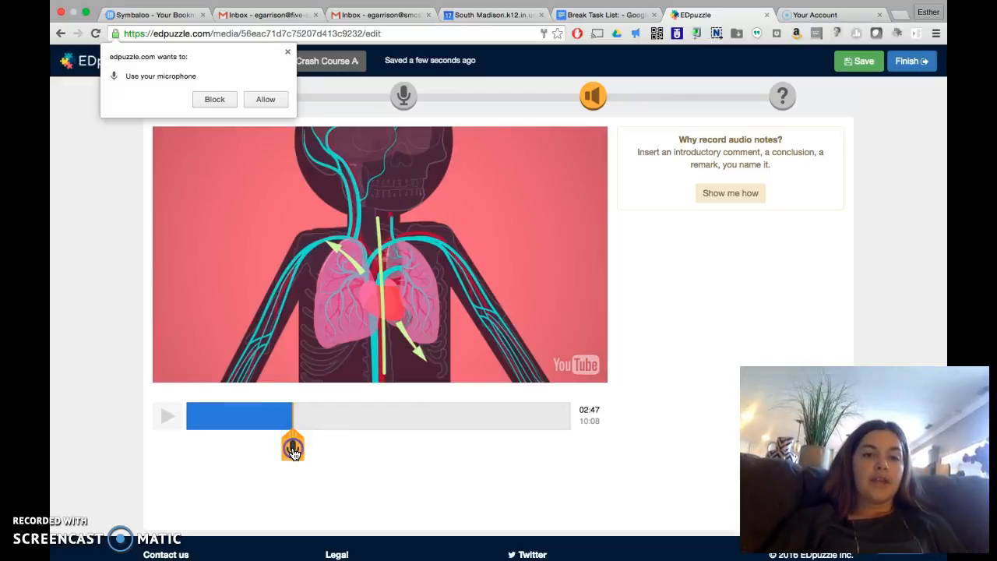
{"action": "left_click", "coordinate": [265, 100]}
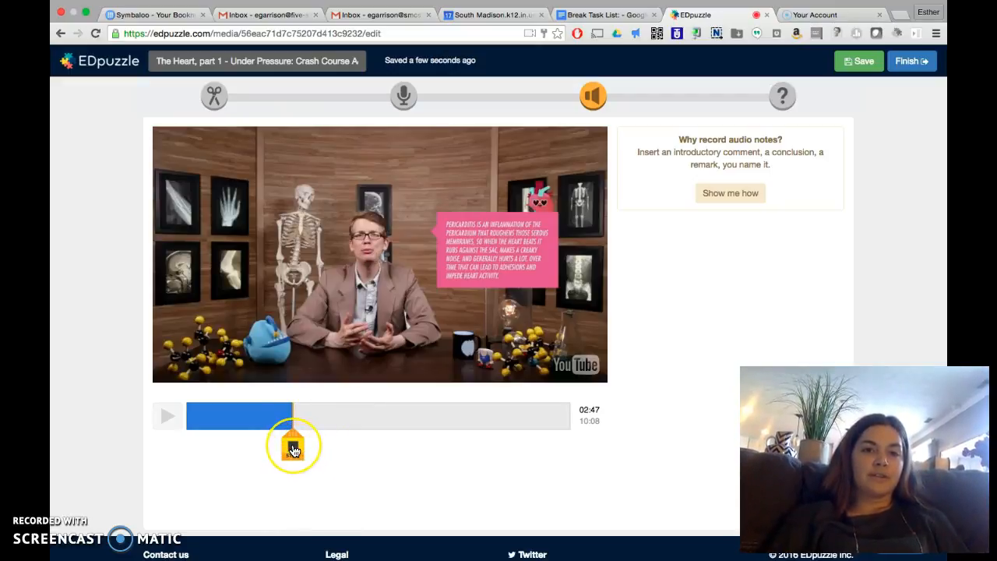
{"action": "left_click", "coordinate": [293, 448]}
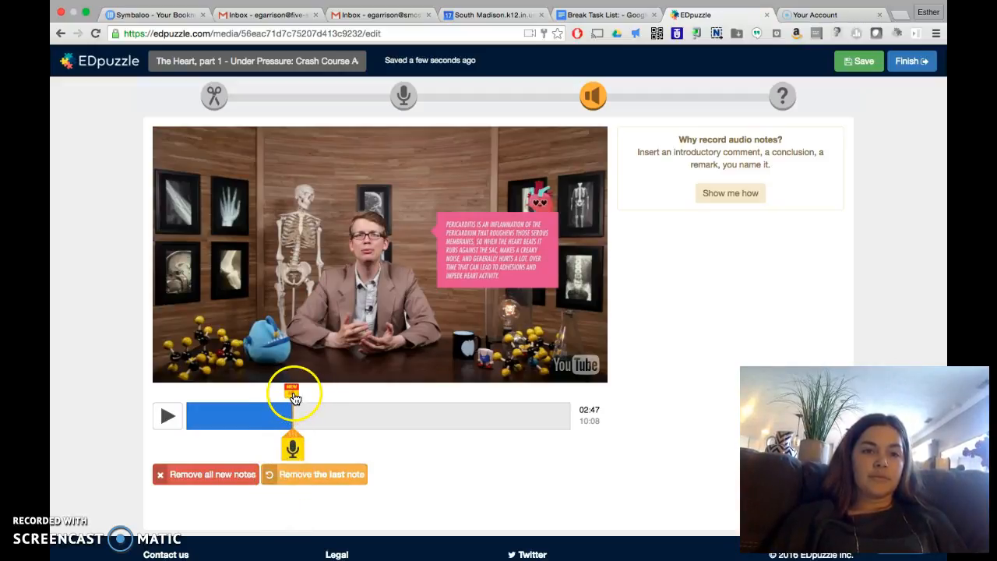
Step: Play the video through the audio note at 02:47 to hear it, and remove all new notes
{"action": "left_click", "coordinate": [220, 421]}
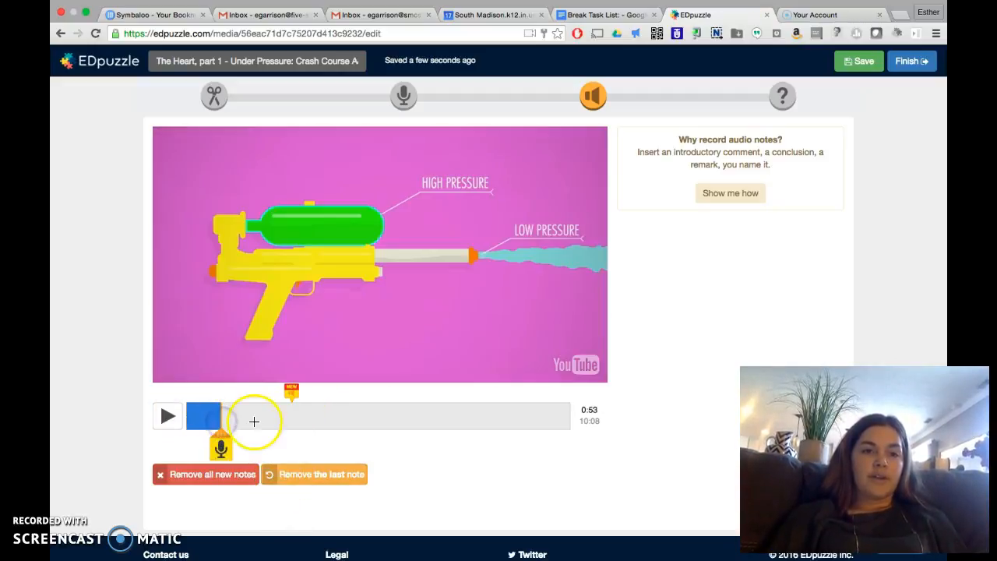
{"action": "left_click", "coordinate": [254, 420]}
{"action": "scroll", "coordinate": [254, 420], "scroll_direction": "down", "scroll_amount": 2}
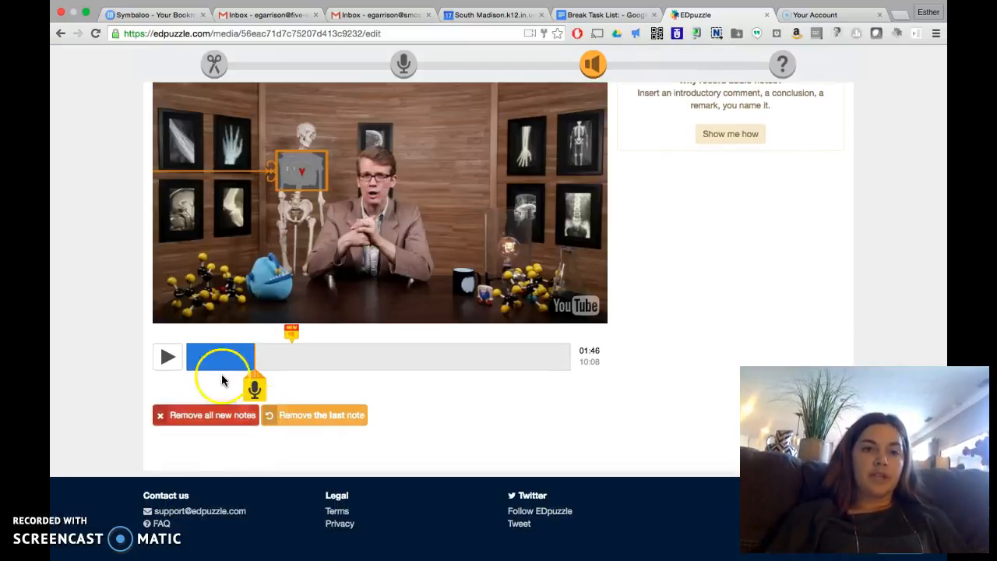
{"action": "left_click", "coordinate": [168, 356]}
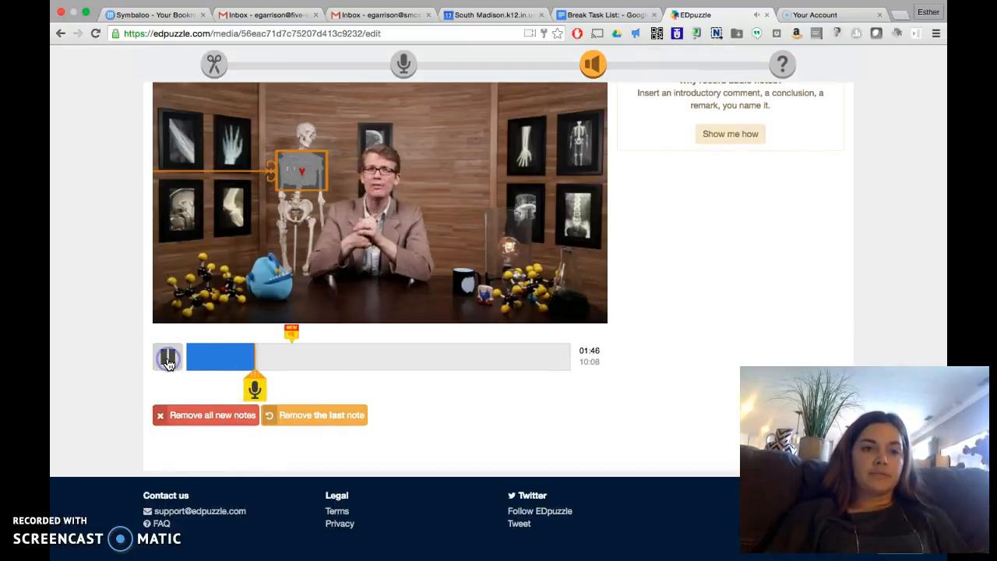
{"action": "left_click", "coordinate": [265, 360]}
{"action": "left_click_drag", "start_coordinate": [265, 357], "coordinate": [282, 357]}
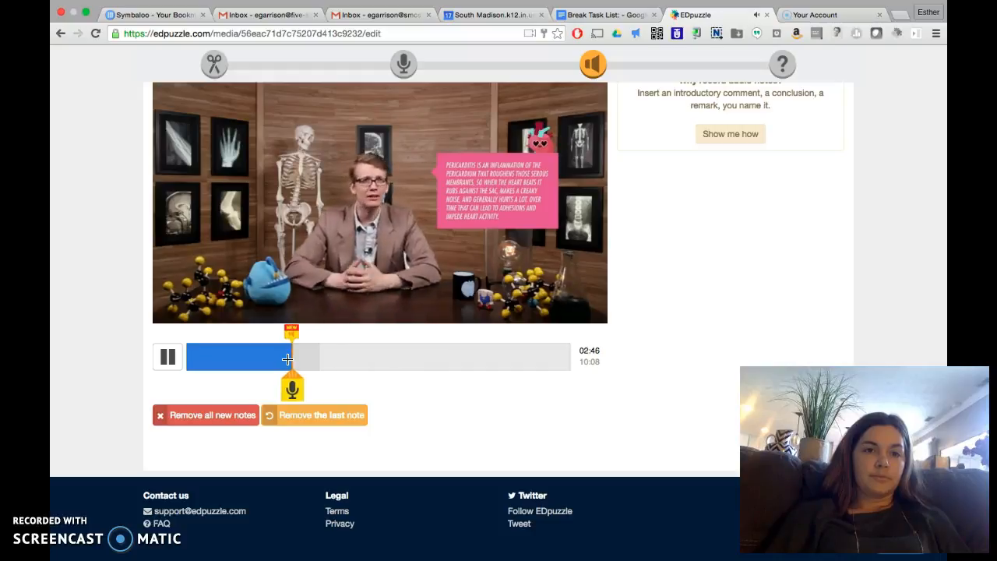
{"action": "left_click", "coordinate": [287, 358]}
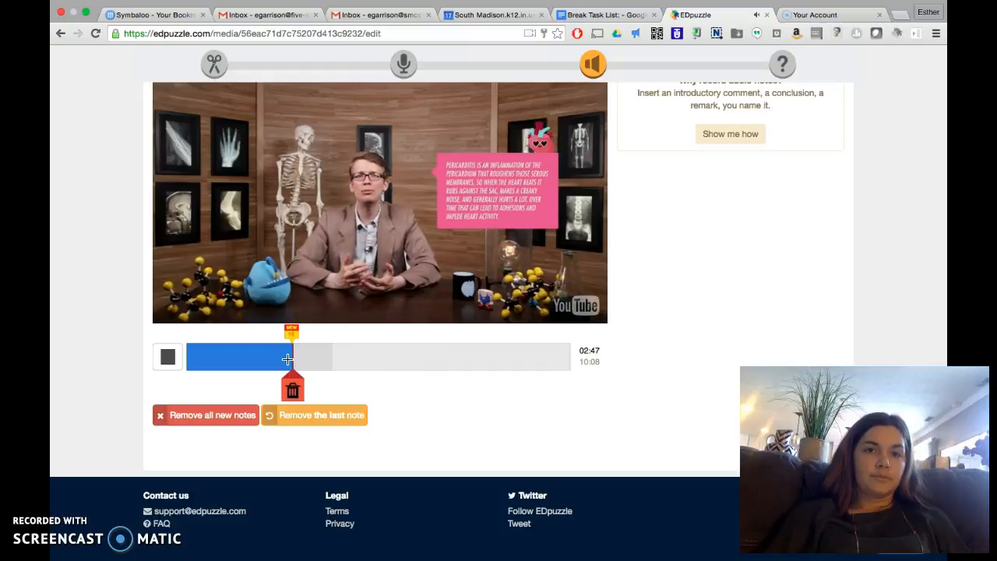
{"action": "scroll", "coordinate": [287, 358], "scroll_direction": "up", "scroll_amount": 2}
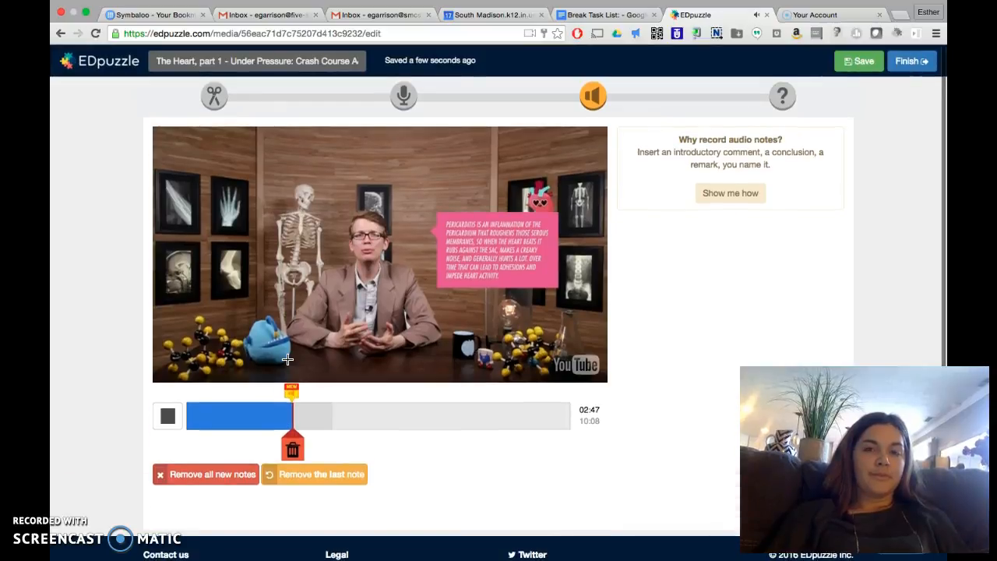
{"action": "left_click", "coordinate": [170, 419]}
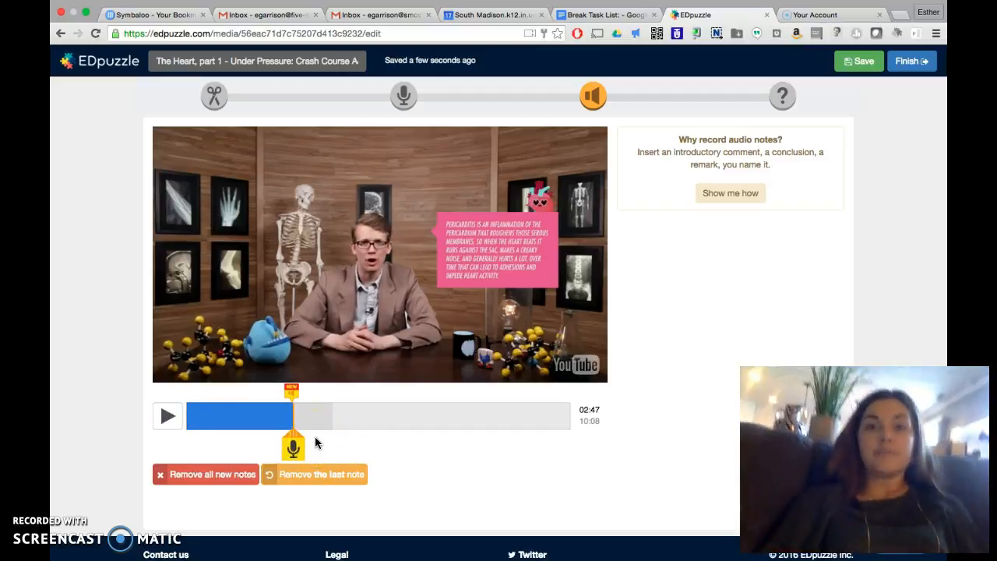
{"action": "left_click", "coordinate": [221, 475]}
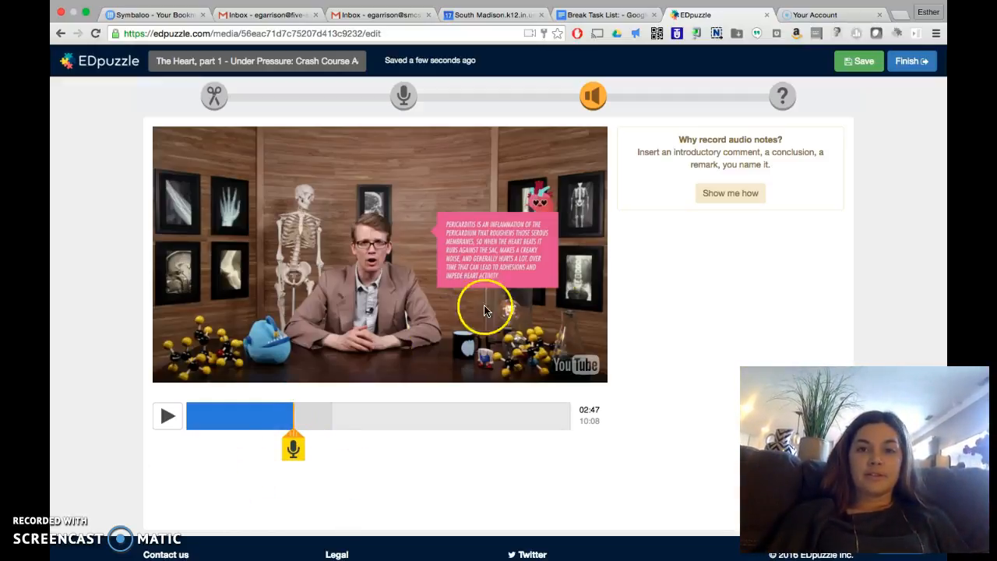
Step: Start a quiz question at 01:10 in the video and choose the open-ended question type
{"action": "left_click", "coordinate": [783, 98]}
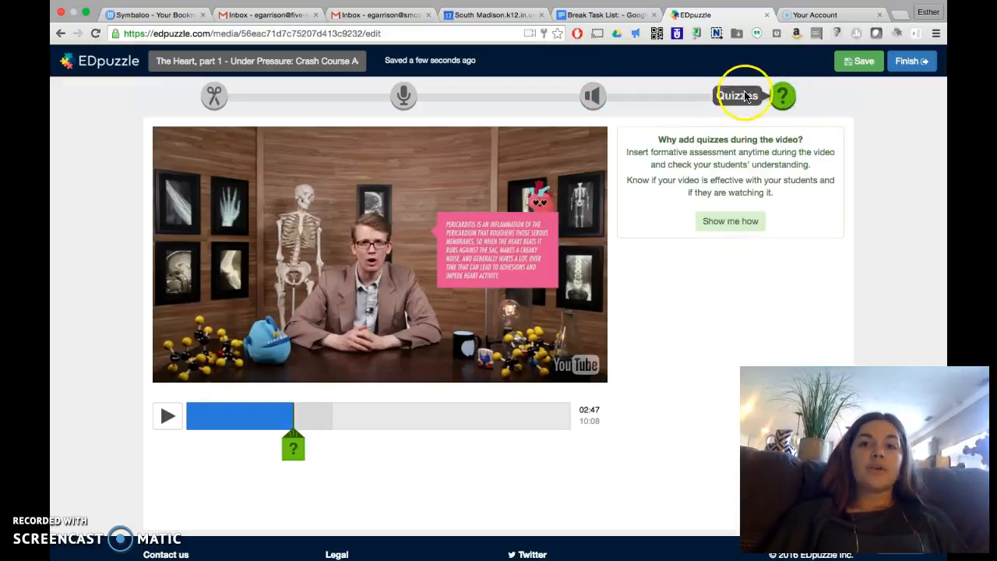
{"action": "mouse_move", "coordinate": [299, 447]}
{"action": "left_mouse_down"}
{"action": "mouse_move", "coordinate": [249, 446]}
{"action": "mouse_move", "coordinate": [274, 435]}
{"action": "mouse_move", "coordinate": [225, 440]}
{"action": "mouse_move", "coordinate": [236, 458]}
{"action": "left_mouse_up"}
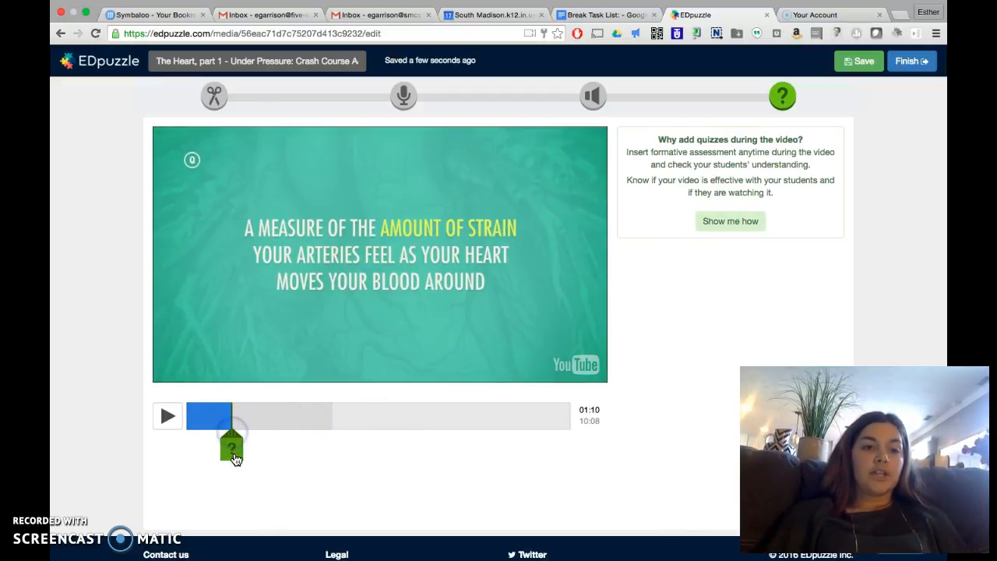
{"action": "left_click", "coordinate": [236, 459]}
{"action": "left_click", "coordinate": [671, 146]}
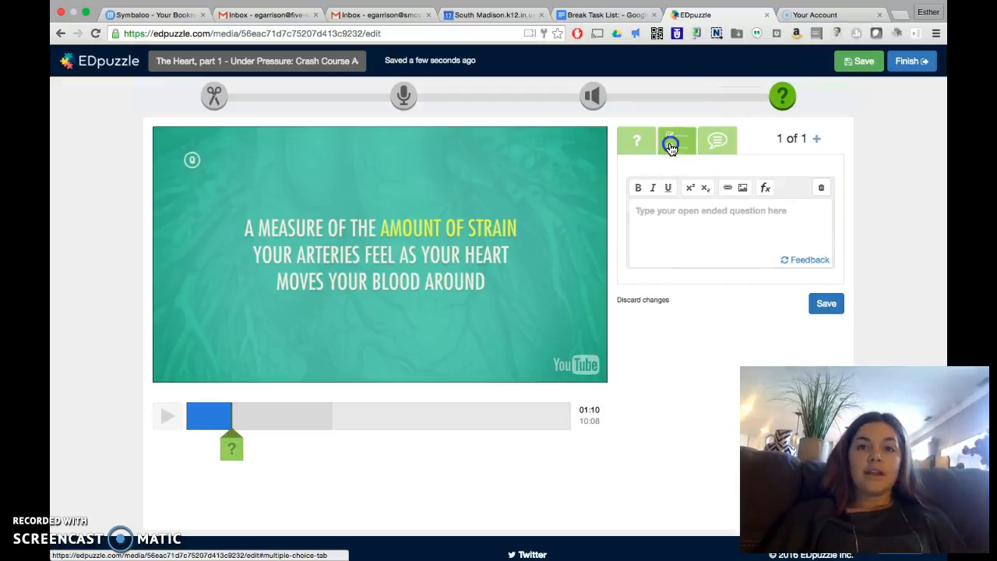
{"action": "left_click", "coordinate": [638, 145]}
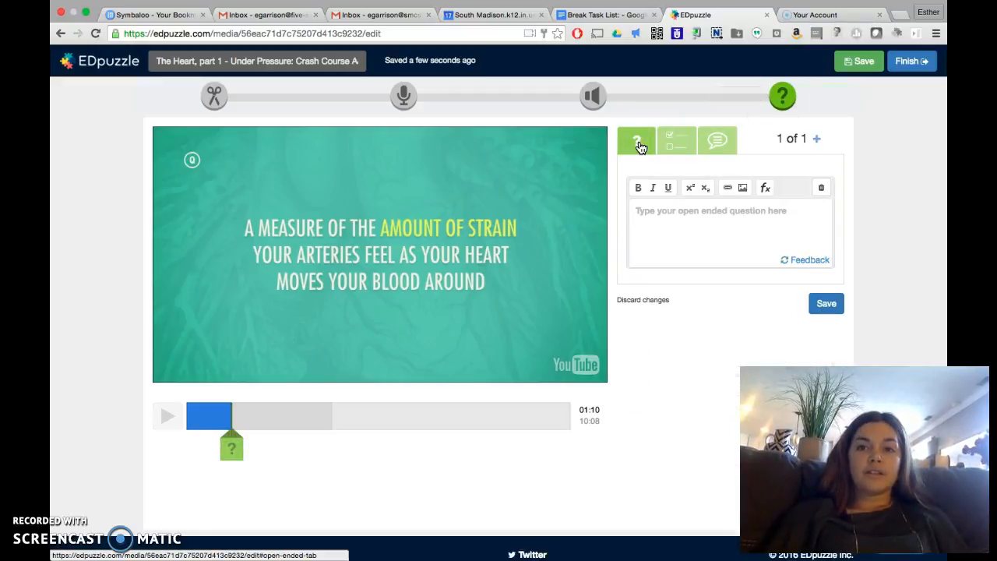
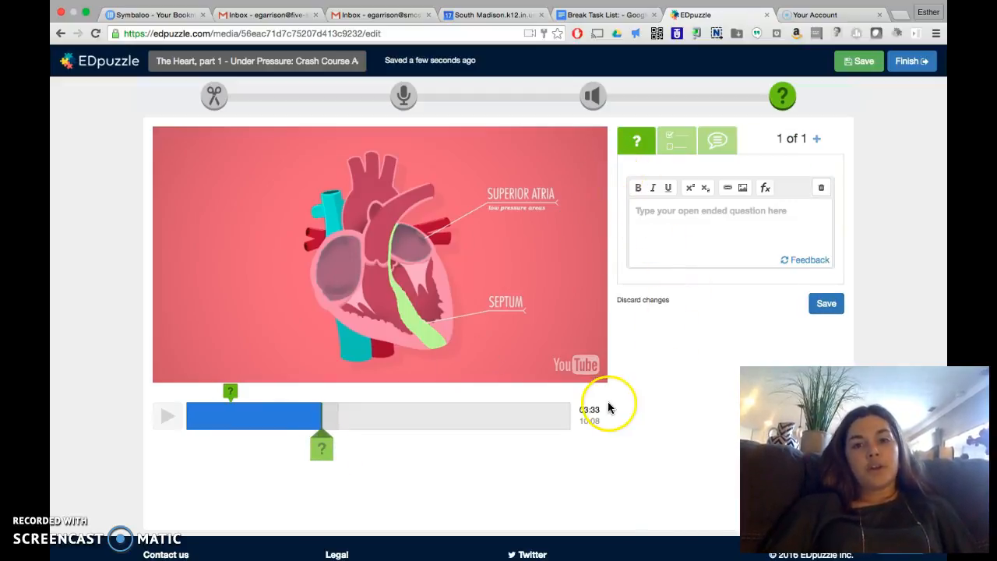
Step: Finish editing the heart video and assign it to the Period 1 and Period 4 classes
{"action": "left_click", "coordinate": [907, 63]}
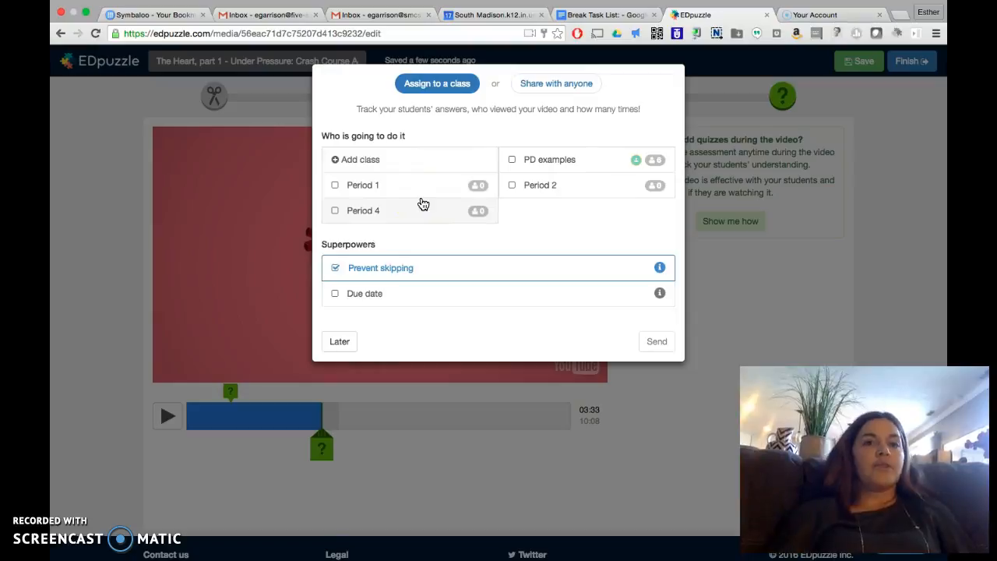
{"action": "left_click", "coordinate": [335, 186]}
{"action": "left_click", "coordinate": [338, 211]}
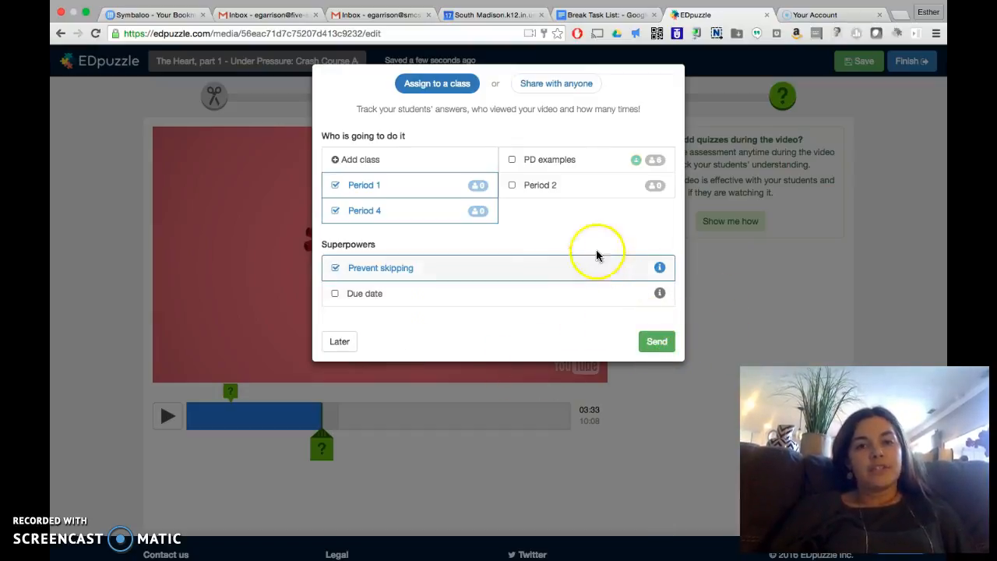
{"action": "left_click", "coordinate": [642, 343]}
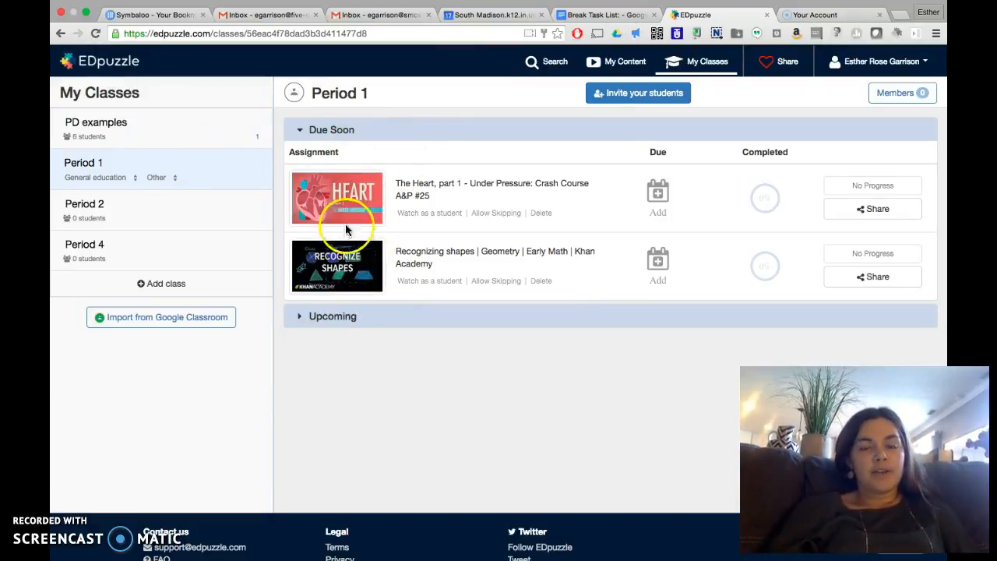
Step: Look through the assignments of the other classes, ending with the Period 4 class
{"action": "left_click", "coordinate": [178, 198]}
{"action": "left_click", "coordinate": [317, 218]}
{"action": "left_click", "coordinate": [122, 254]}
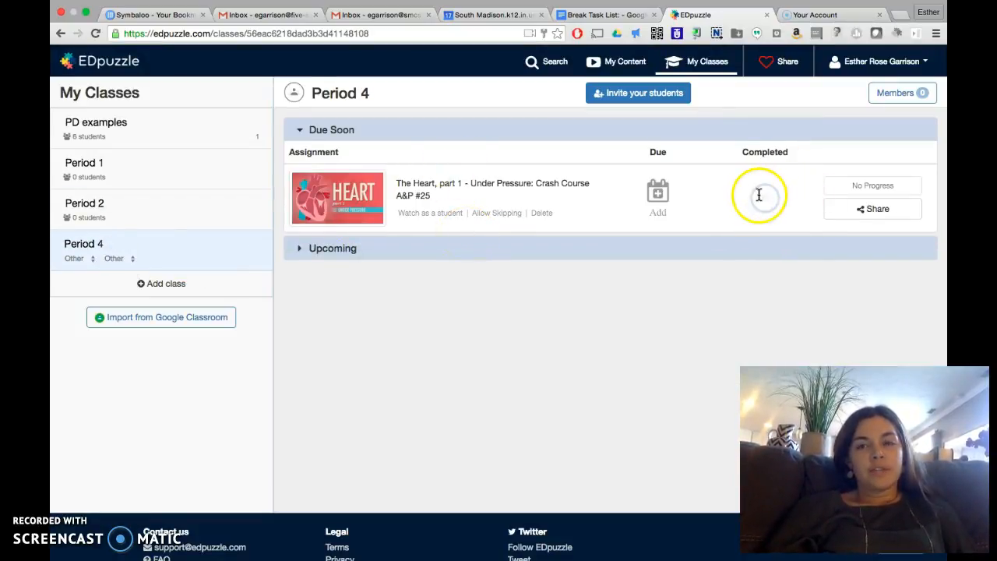
Step: Examine the heart assignment's sharing options for Period 4, including the direct link, embed code and Google Classroom, and close them
{"action": "left_click", "coordinate": [875, 210]}
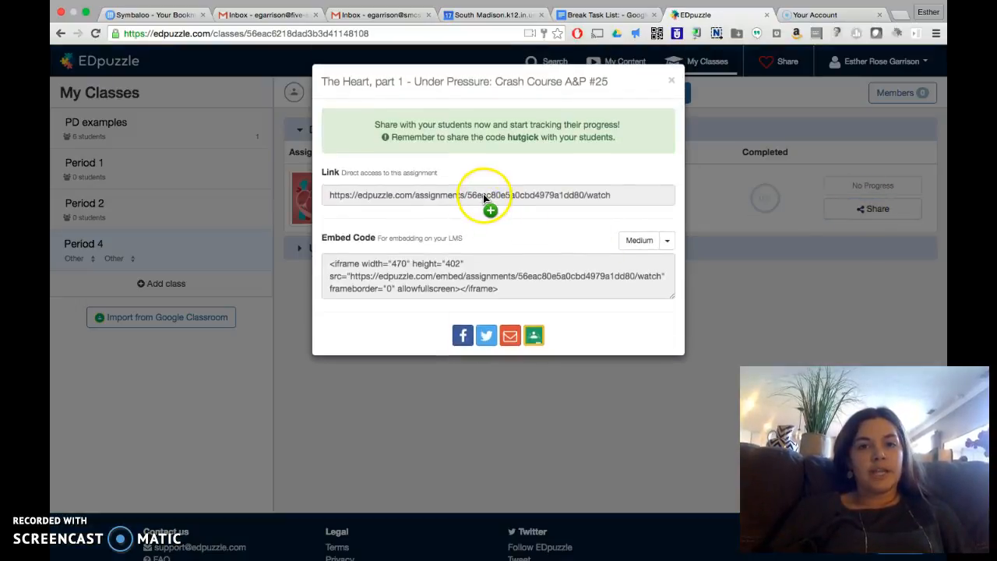
{"action": "left_click", "coordinate": [674, 82]}
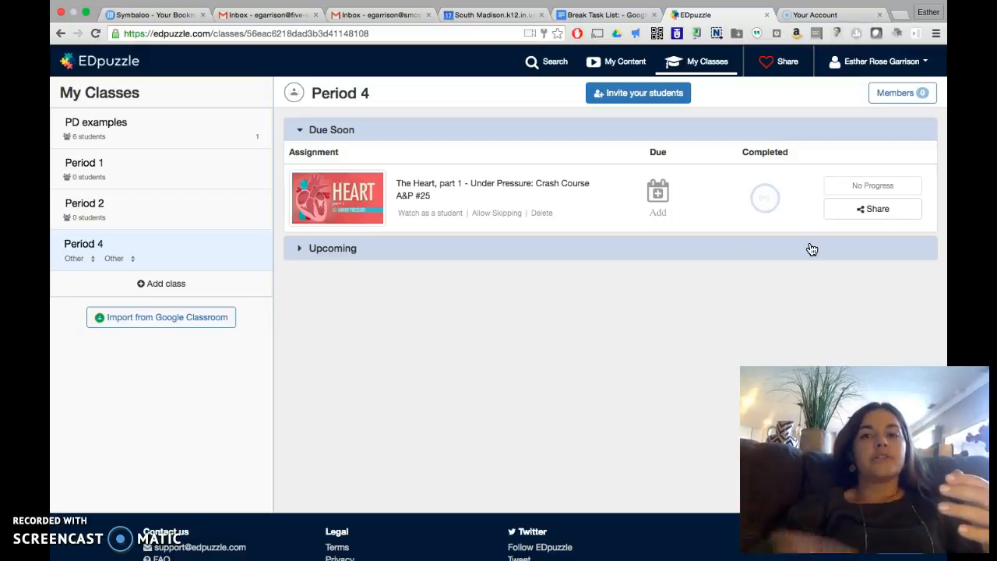
{"action": "left_click", "coordinate": [869, 210]}
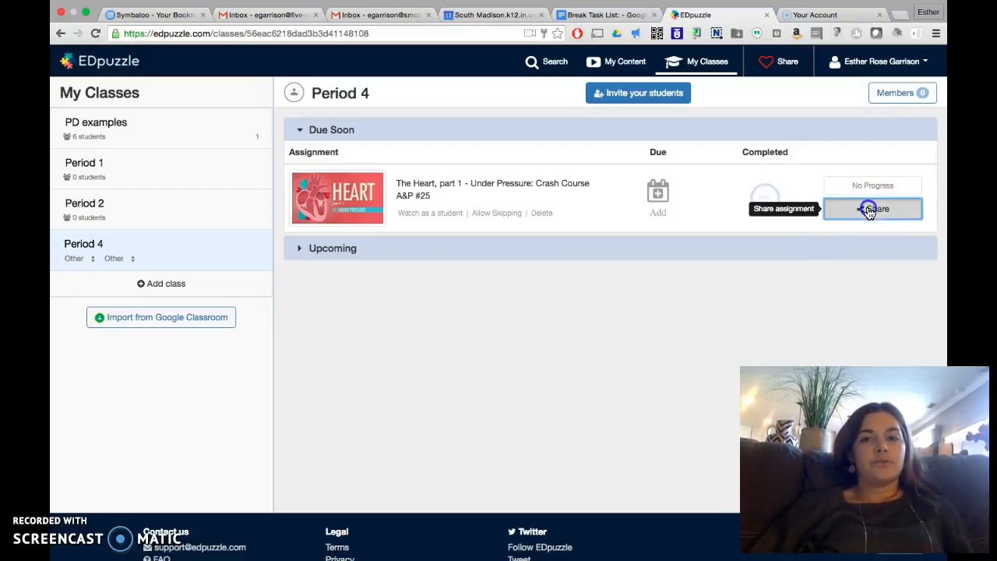
{"action": "left_click_drag", "start_coordinate": [310, 192], "coordinate": [339, 204]}
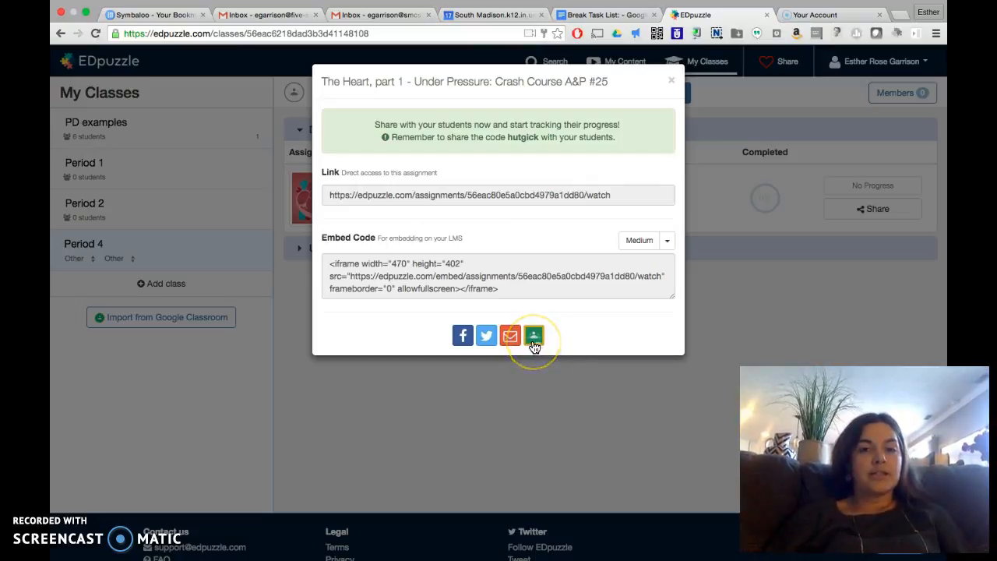
{"action": "left_click", "coordinate": [671, 84]}
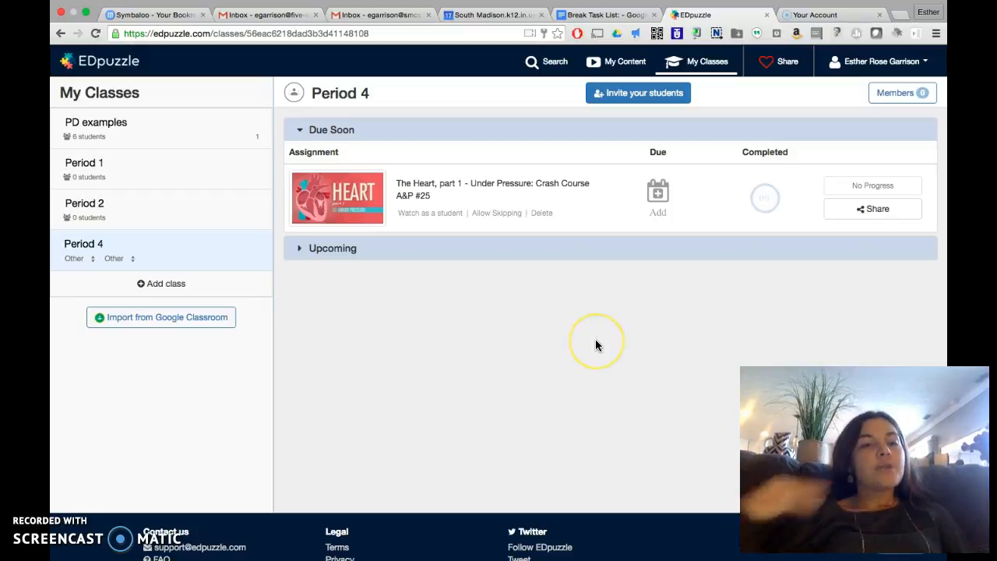